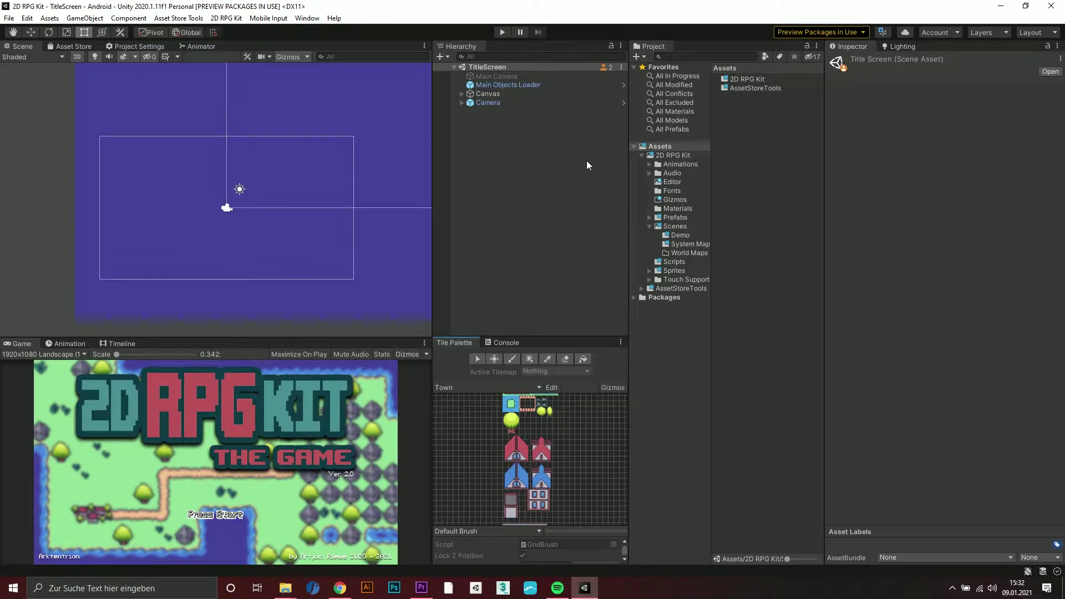
Duplicate the Template Scene in the Scenes folder and name the copy Tilemap Test
click(677, 226)
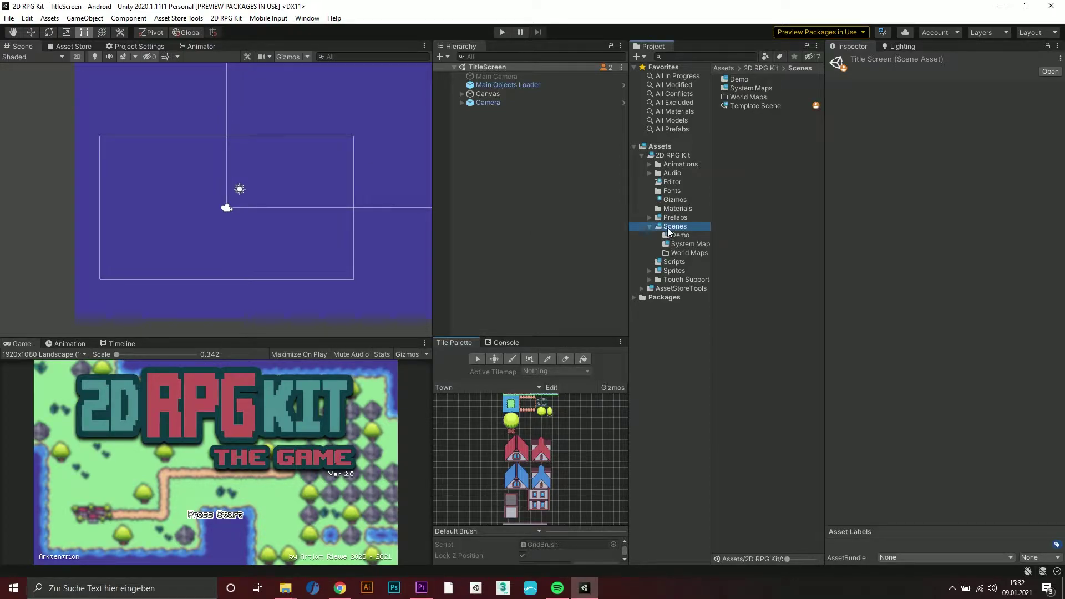
click(743, 107)
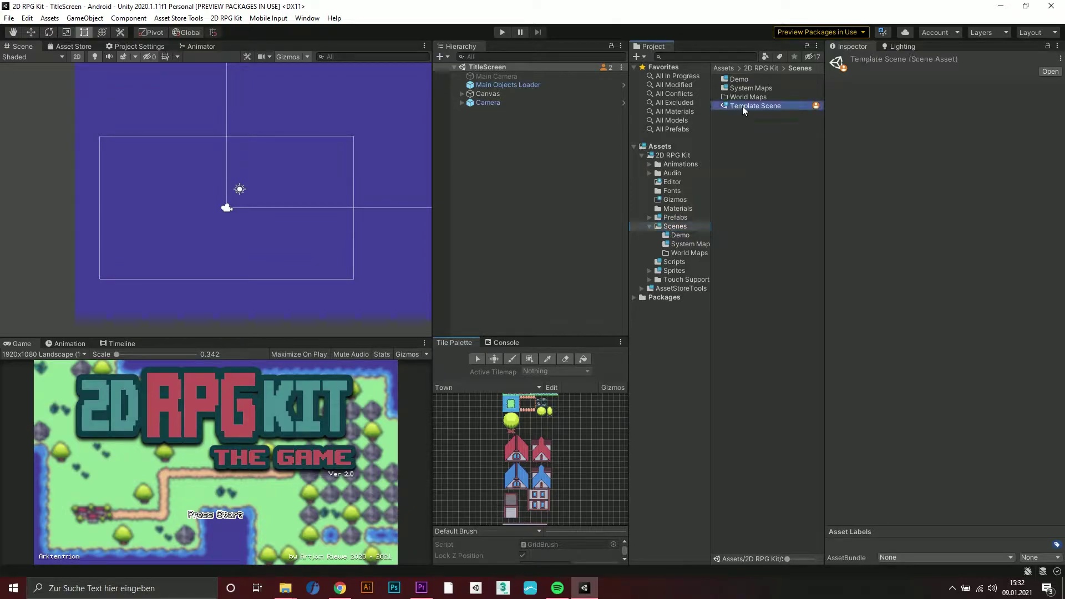
key(ctrl+d)
click(763, 105)
text(Tilemap Tes)
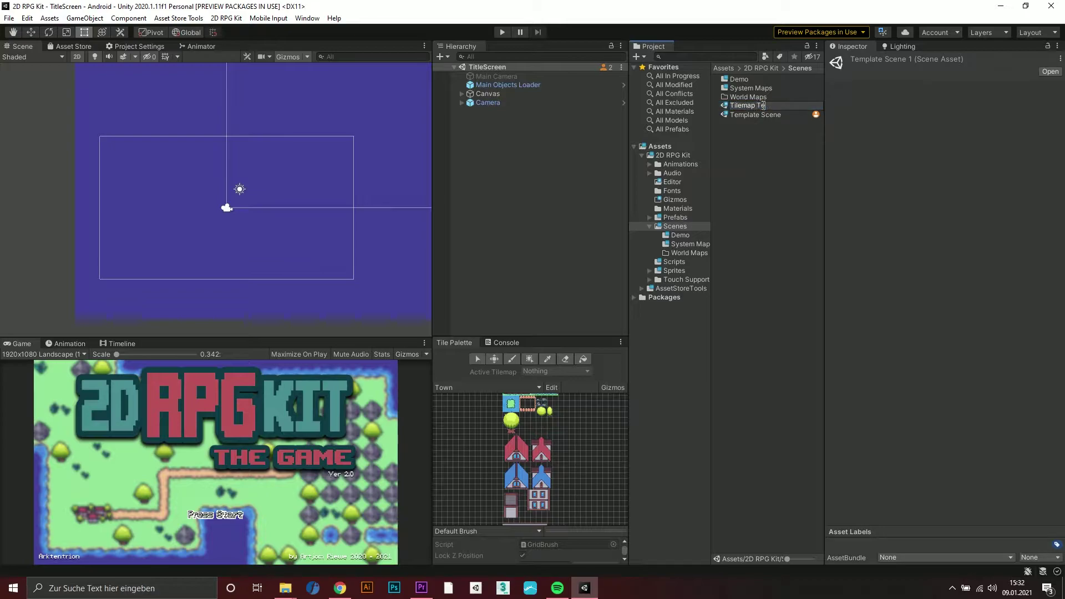
text(t)
key(Return)
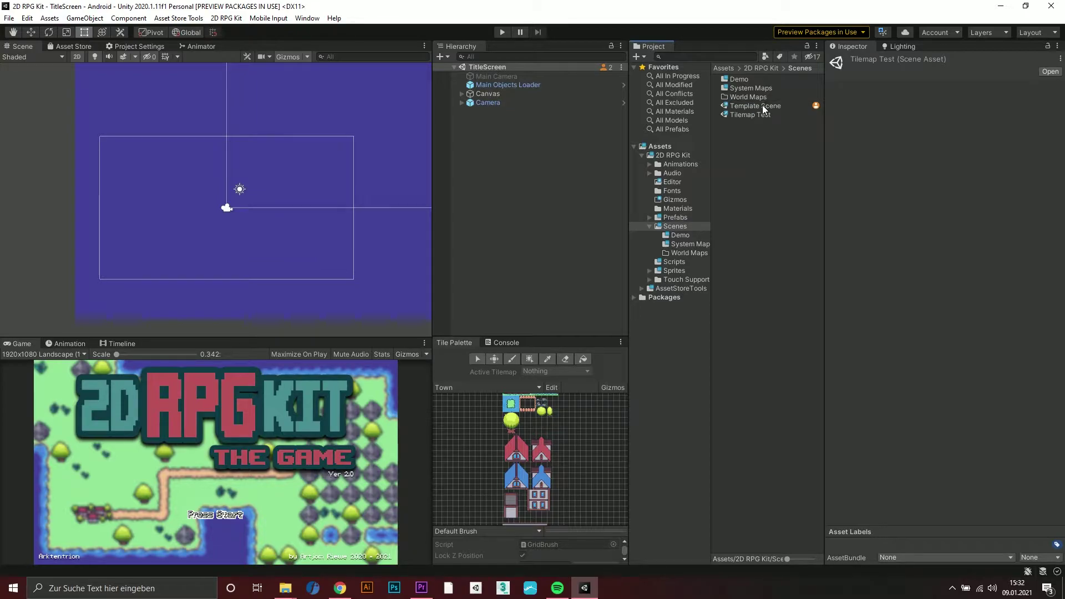
Move the Tilemap Test scene into the World Maps folder and open it to inspect its Camera and Main Objects Loader
drag(760, 116, 750, 96)
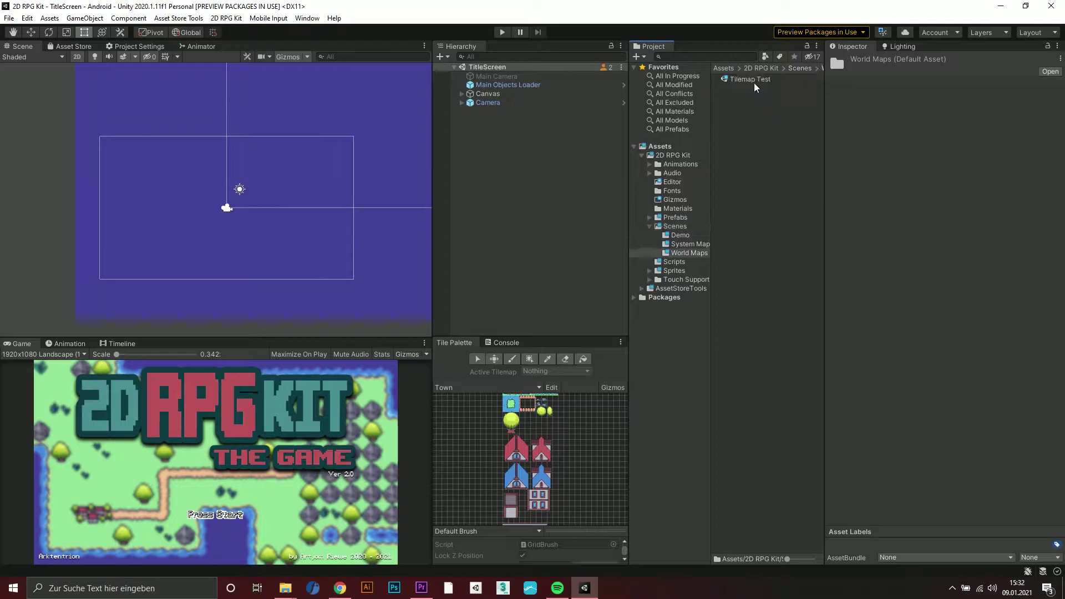
double_click(754, 81)
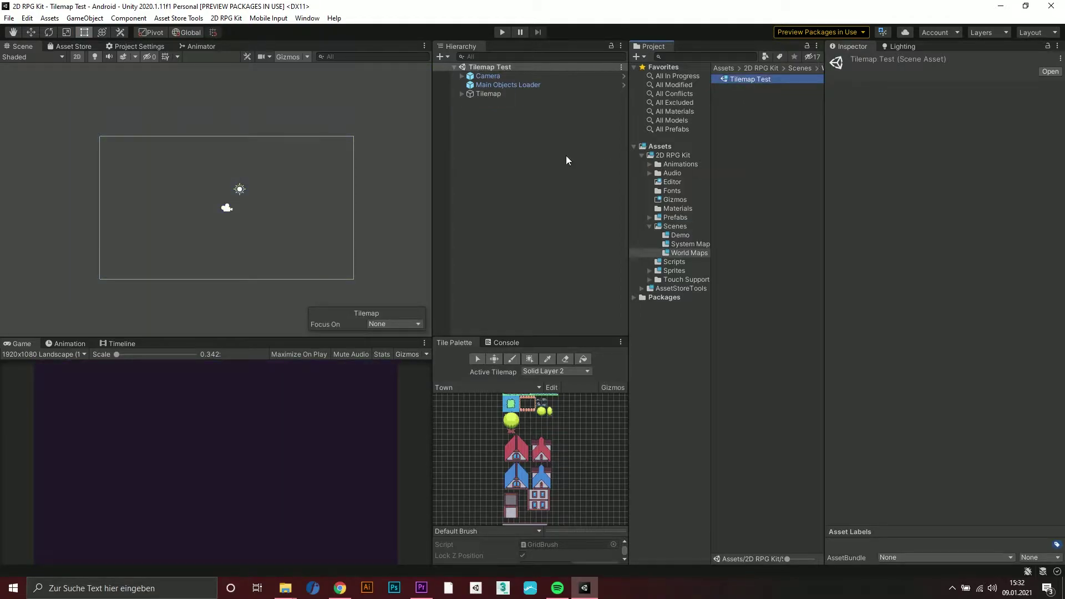
click(481, 77)
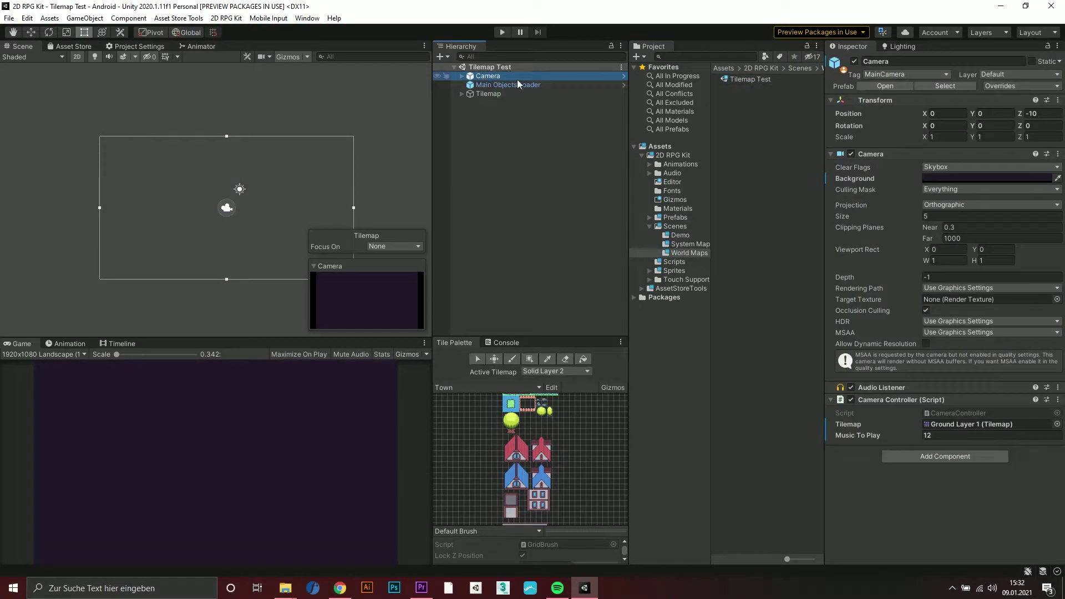
click(487, 85)
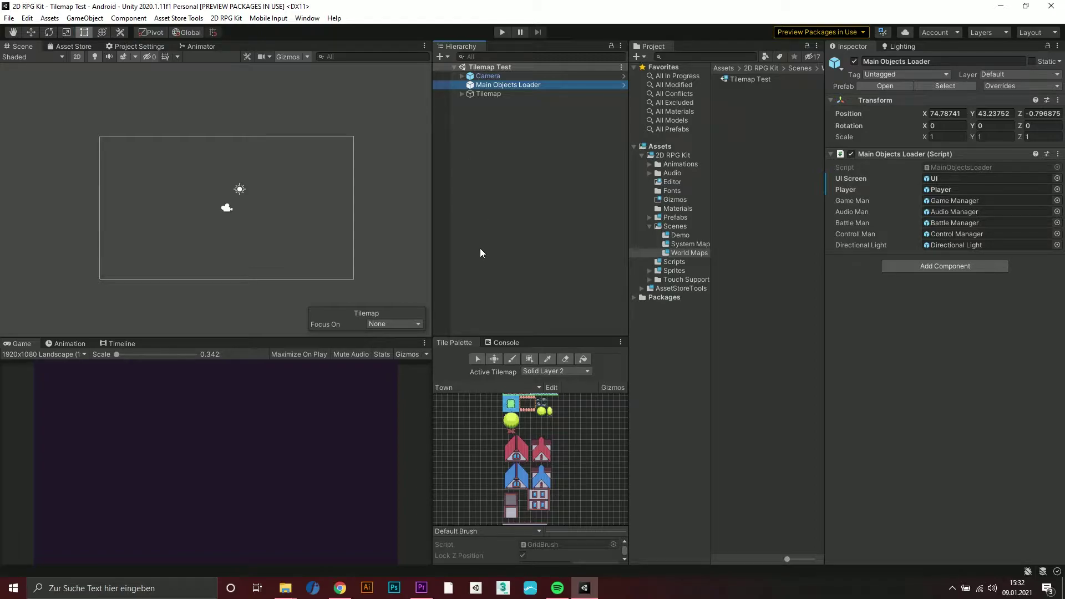
Look through the Town, Cave and Overworld tile palettes and switch to the Home palette
scroll(532, 489, up, 2)
middle_drag(535, 445, 547, 511)
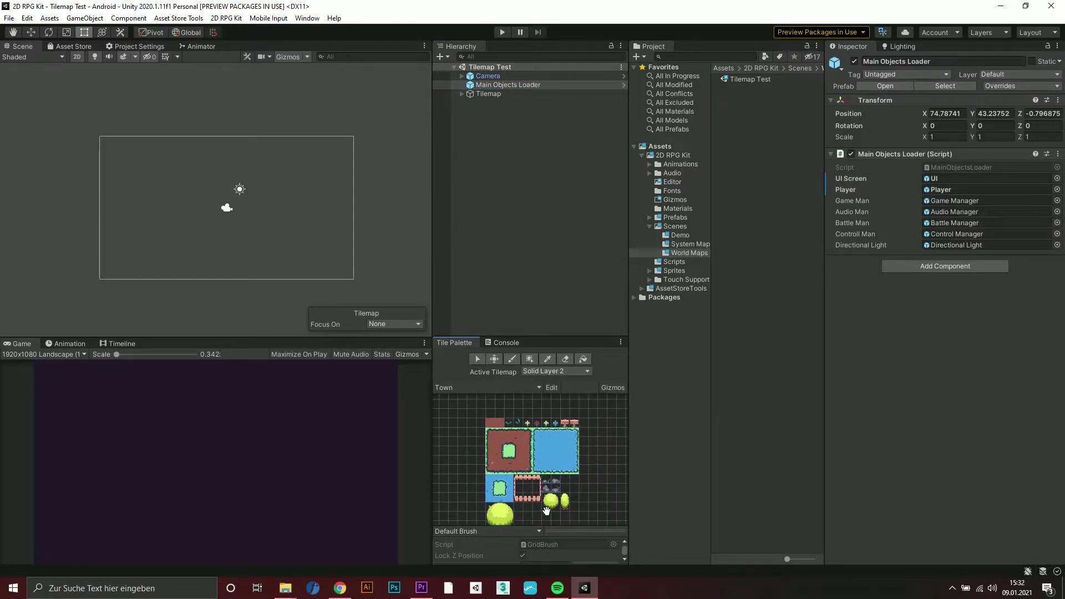
click(485, 387)
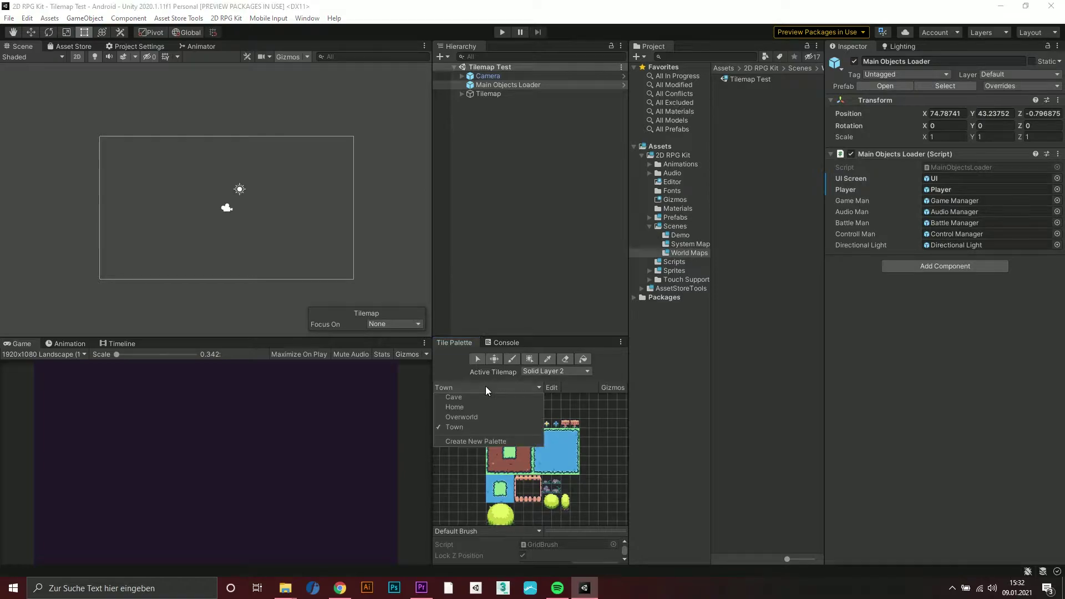
click(455, 399)
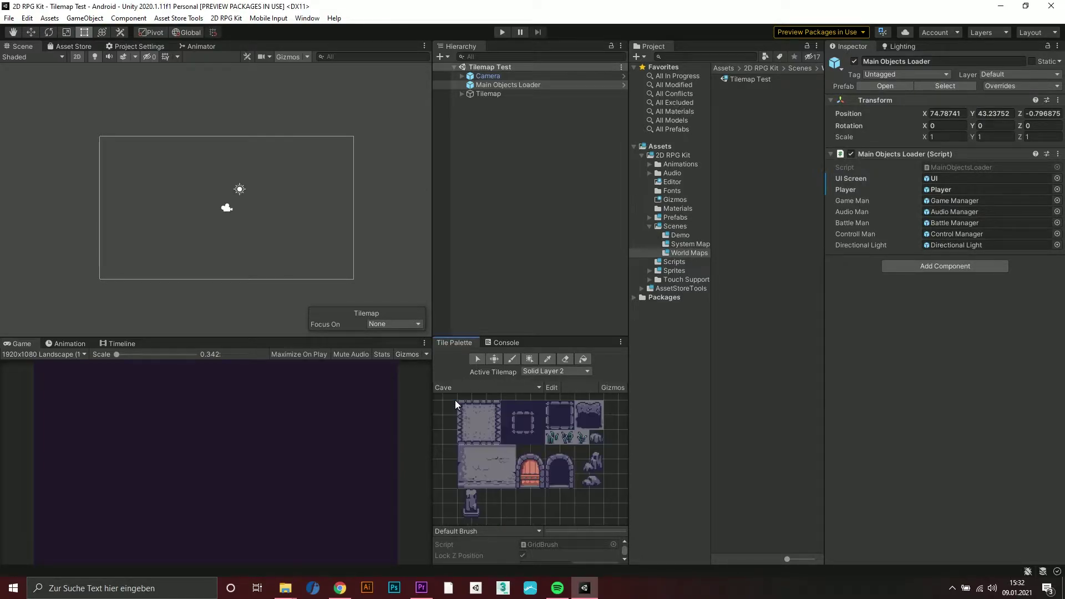
click(509, 387)
click(485, 416)
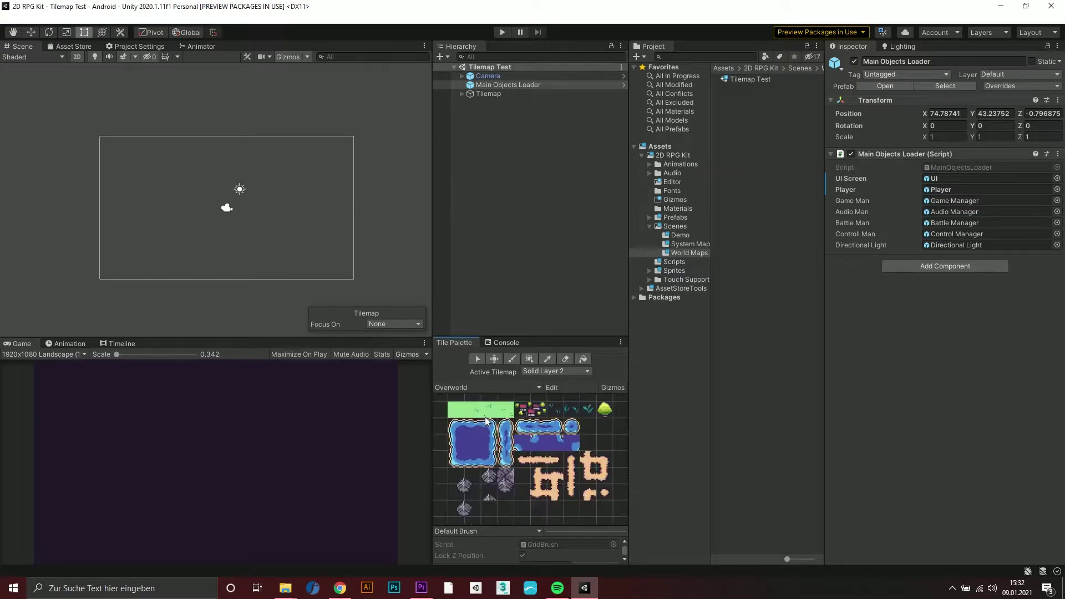
click(537, 388)
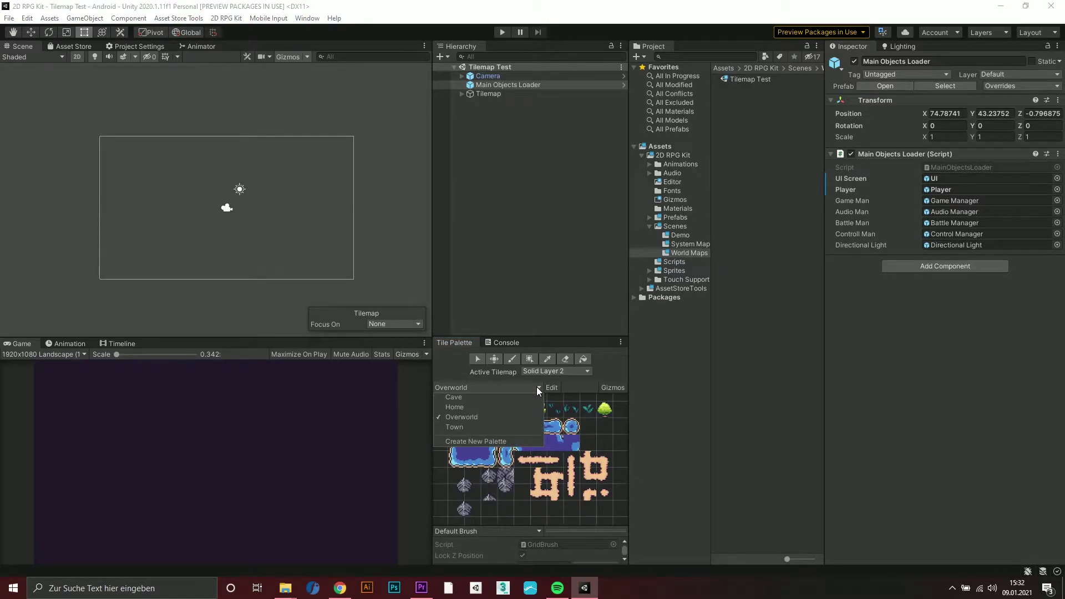
click(461, 407)
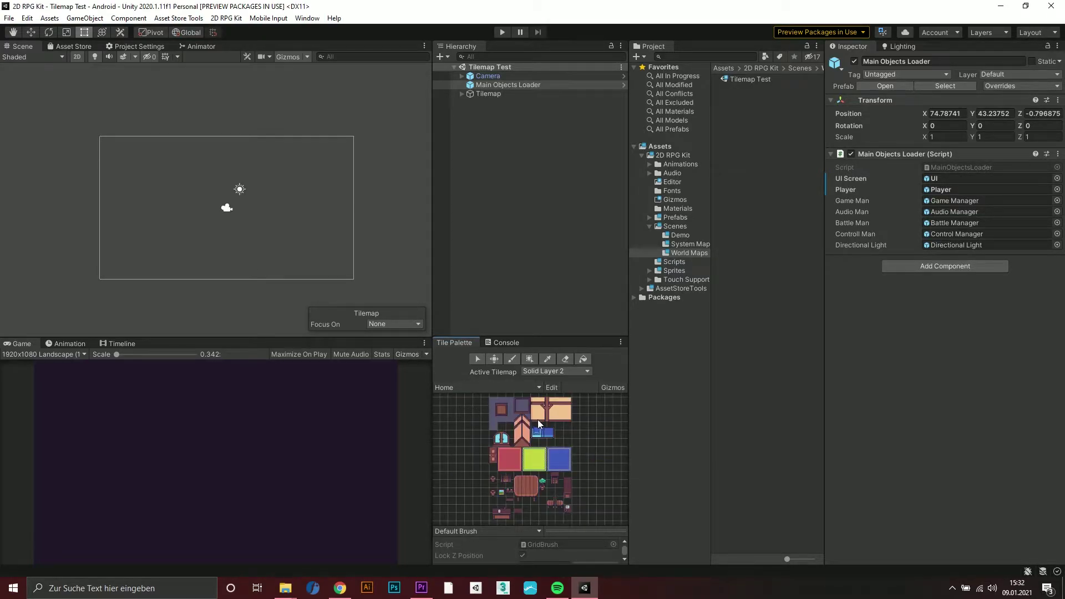
scroll(495, 432, up, 3)
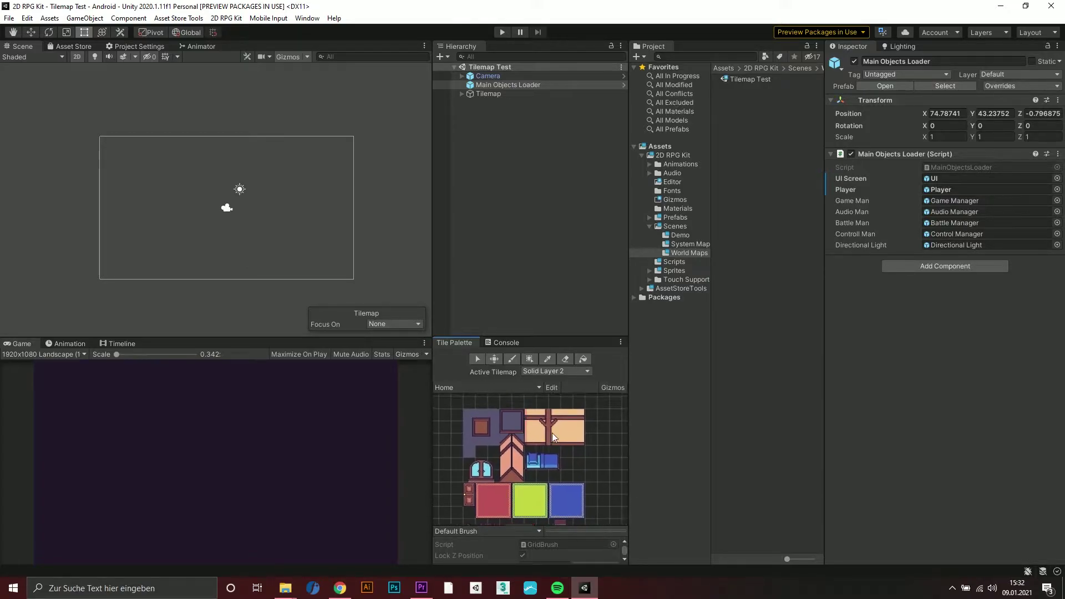
Fill a floor rectangle slightly larger than the camera frame on Ground Layer 1 with the brown floor tile
click(461, 94)
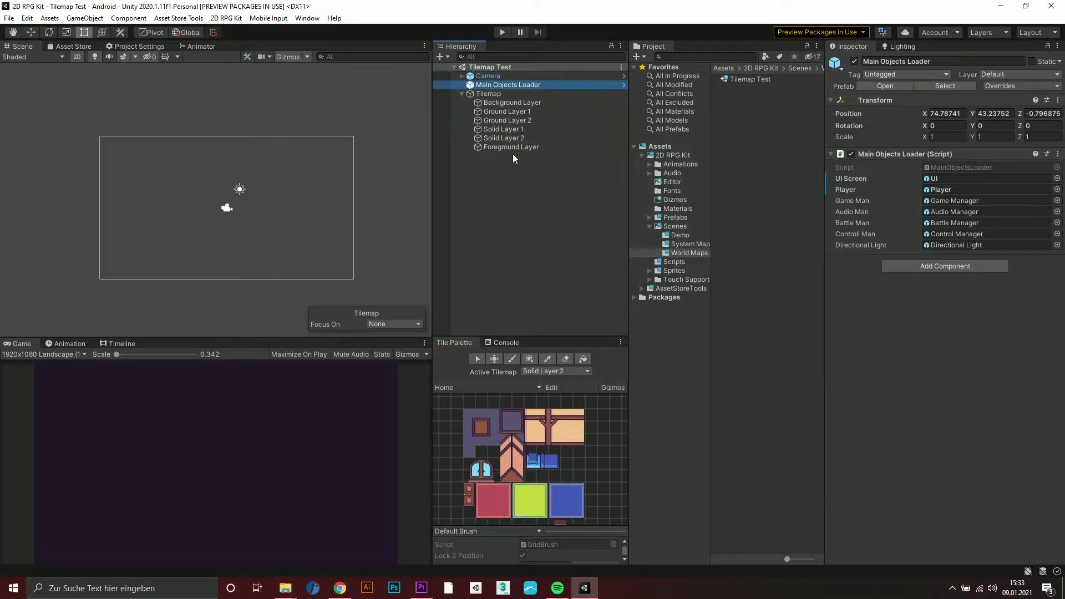
click(488, 97)
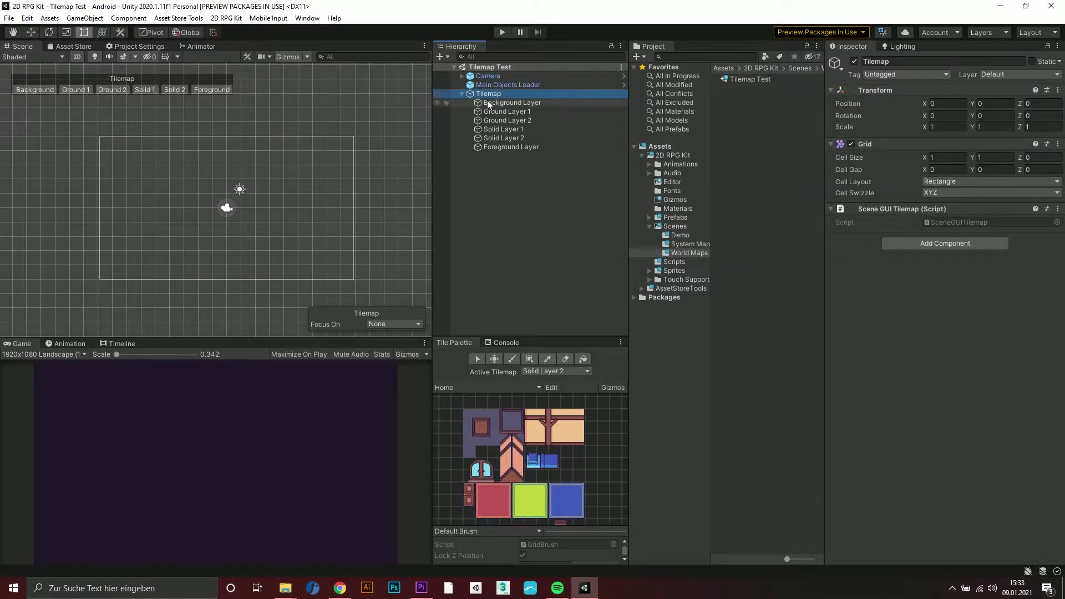
click(73, 89)
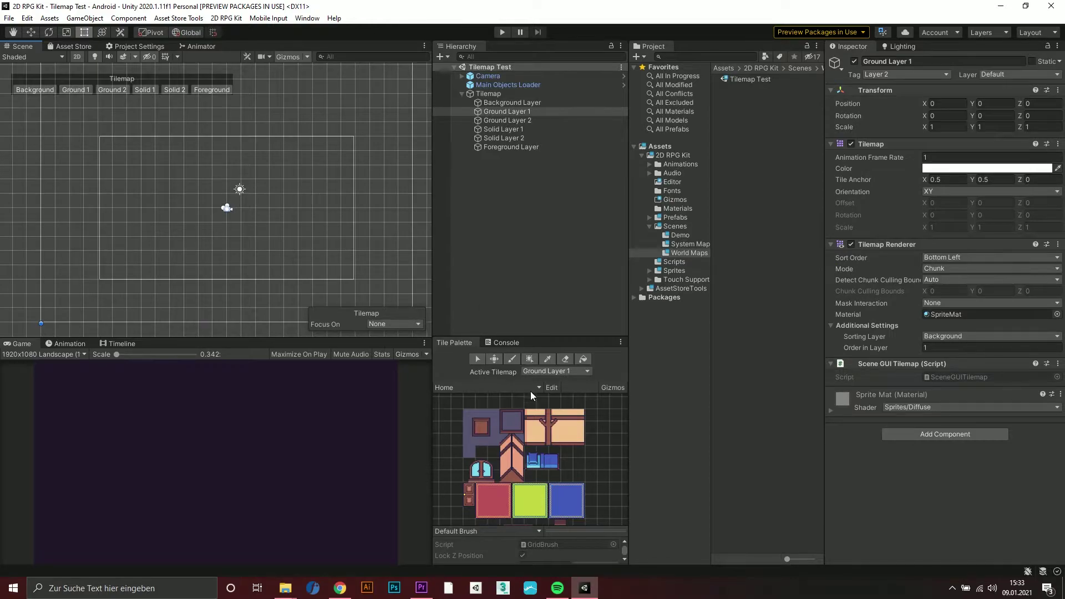
click(484, 431)
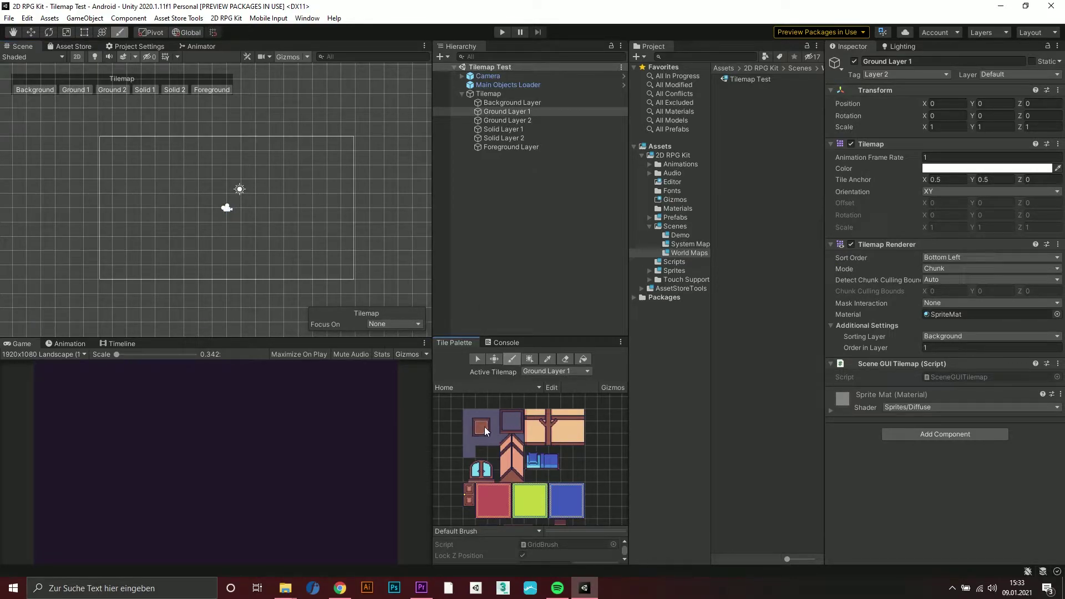
click(528, 358)
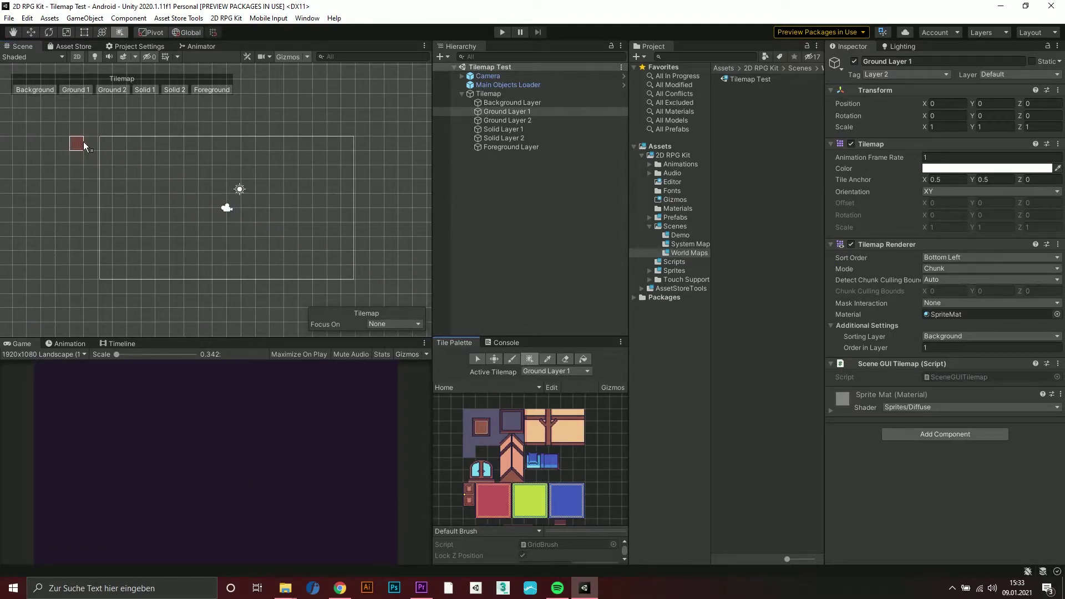
drag(91, 136, 361, 288)
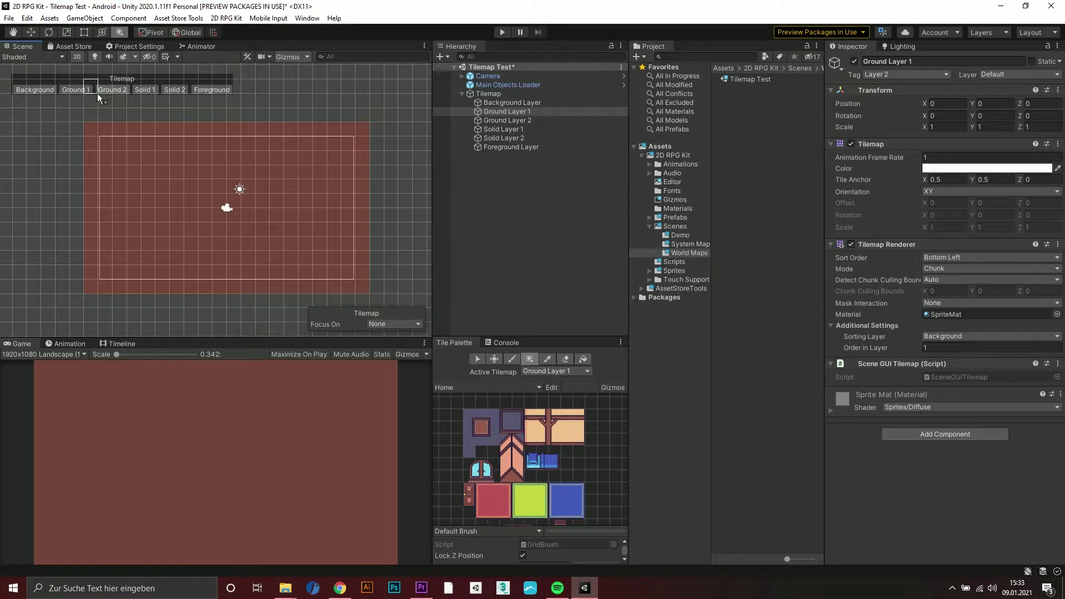
Fill a three-tile-high beige wall across the room's upper edge on Solid Layer 1
click(148, 88)
drag(566, 412, 570, 445)
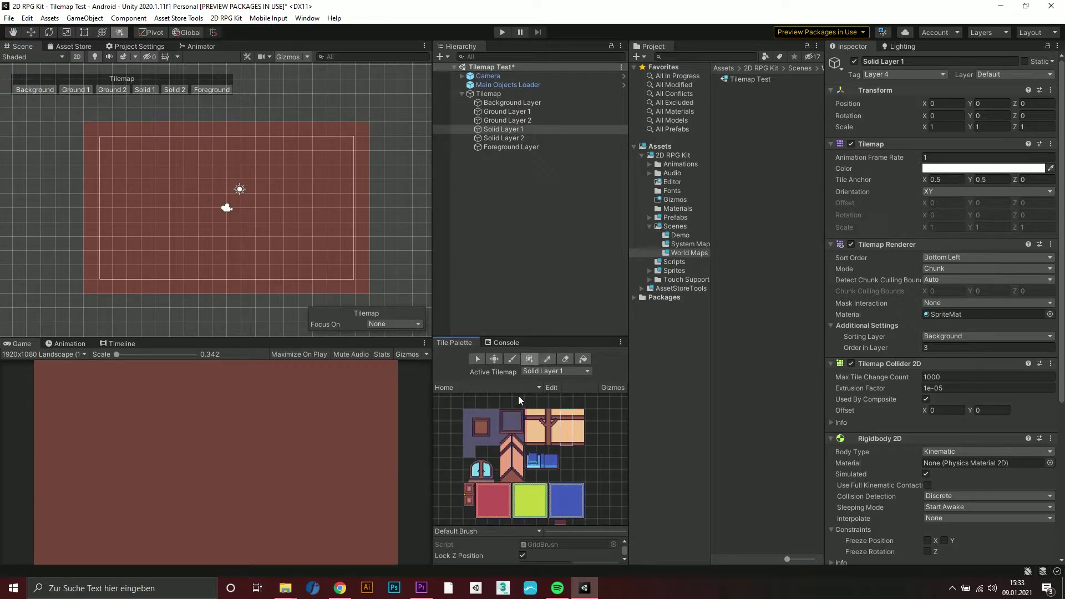
mouse_move(91, 129)
mouse_down()
mouse_move(108, 141)
mouse_move(305, 152)
mouse_move(371, 169)
mouse_move(359, 173)
mouse_move(359, 164)
mouse_up()
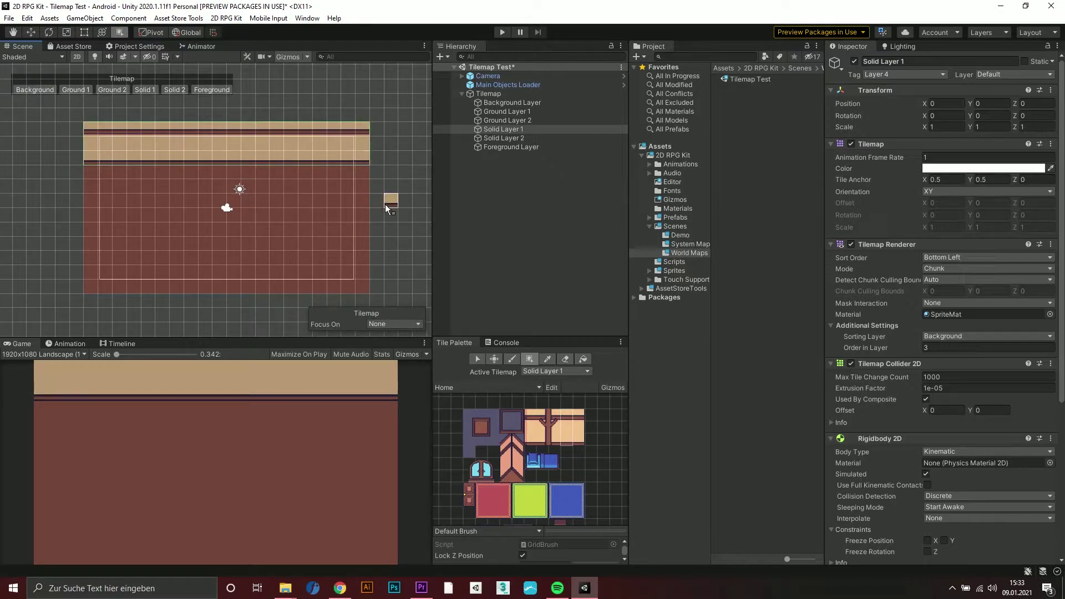
Place two wooden support beams on the wall, one near each end, on Solid Layer 1
drag(545, 410, 550, 435)
click(127, 156)
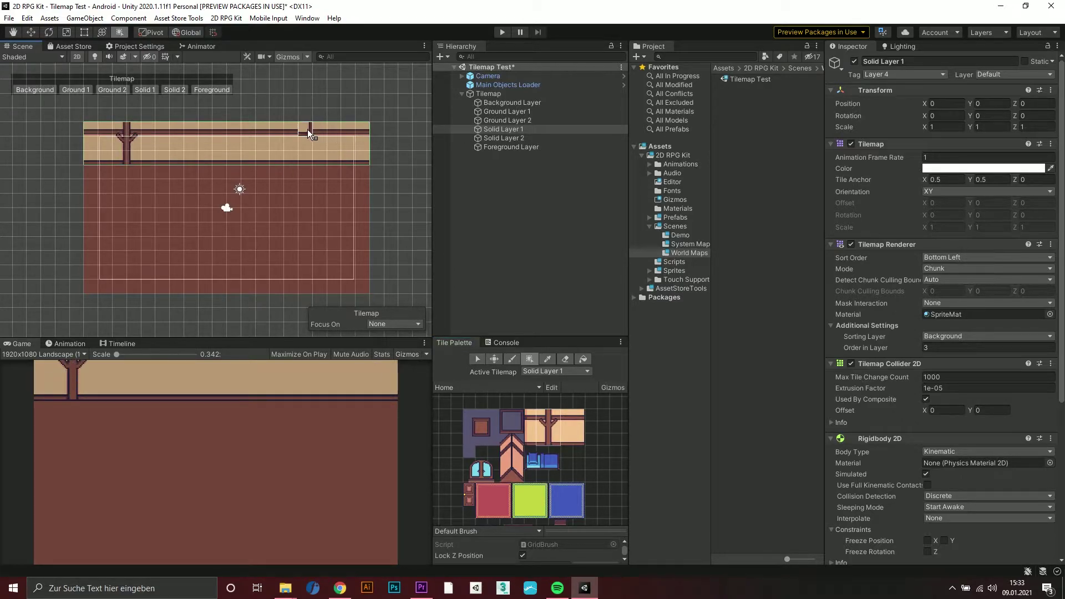
click(312, 157)
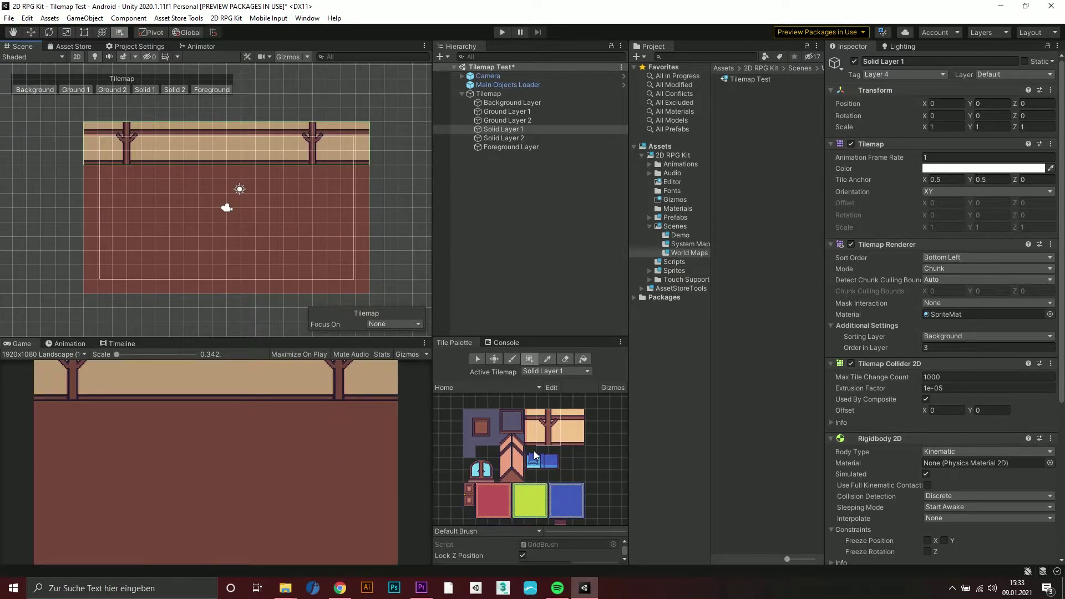
Place the blue arched window on the wall between the two beams, on Solid Layer 2
click(480, 475)
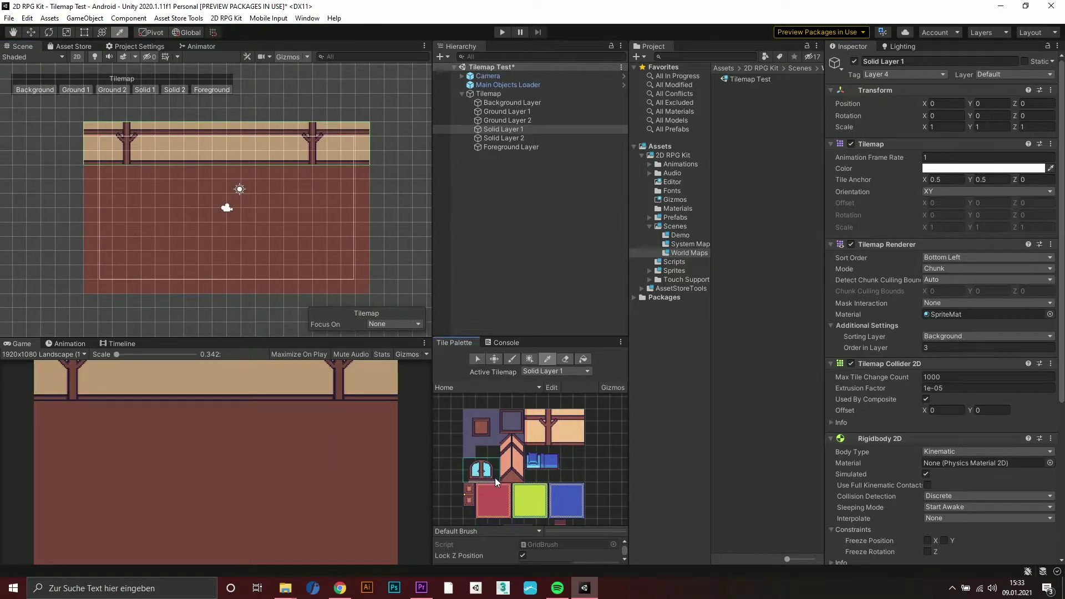
key(u)
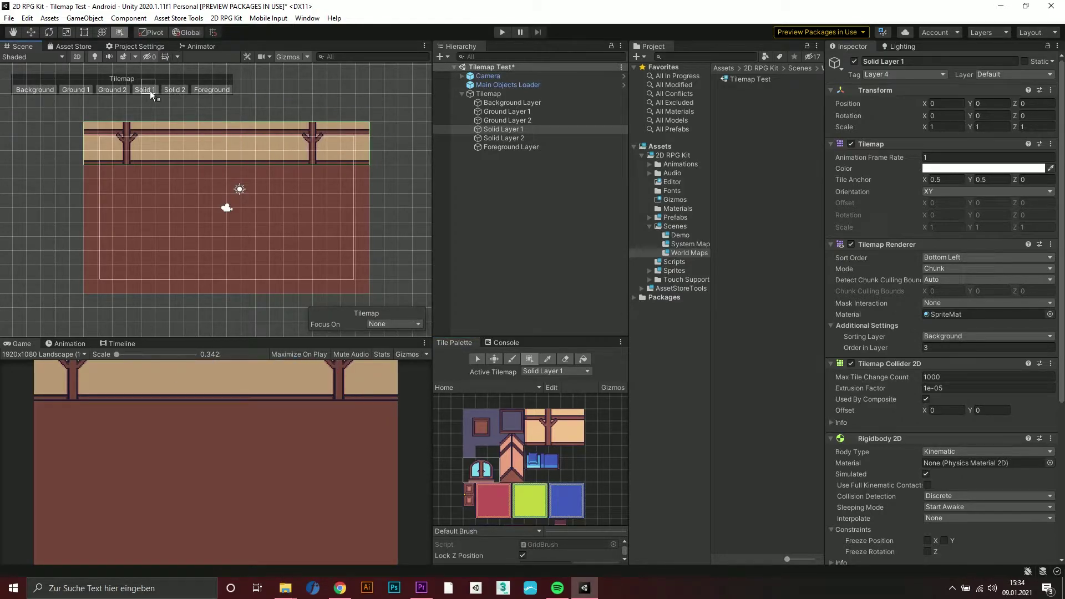
click(174, 91)
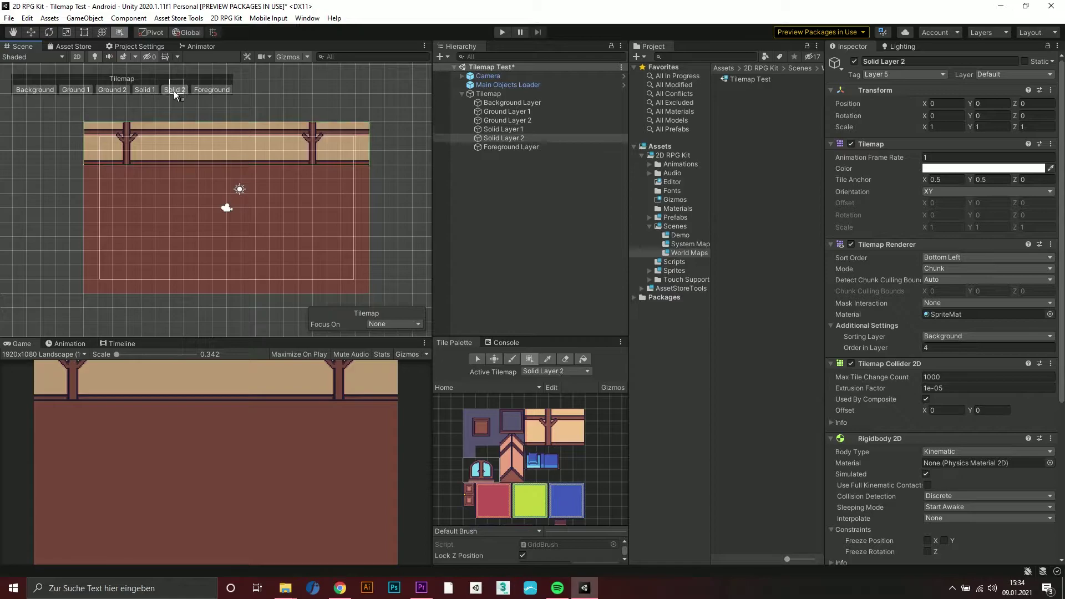
click(202, 132)
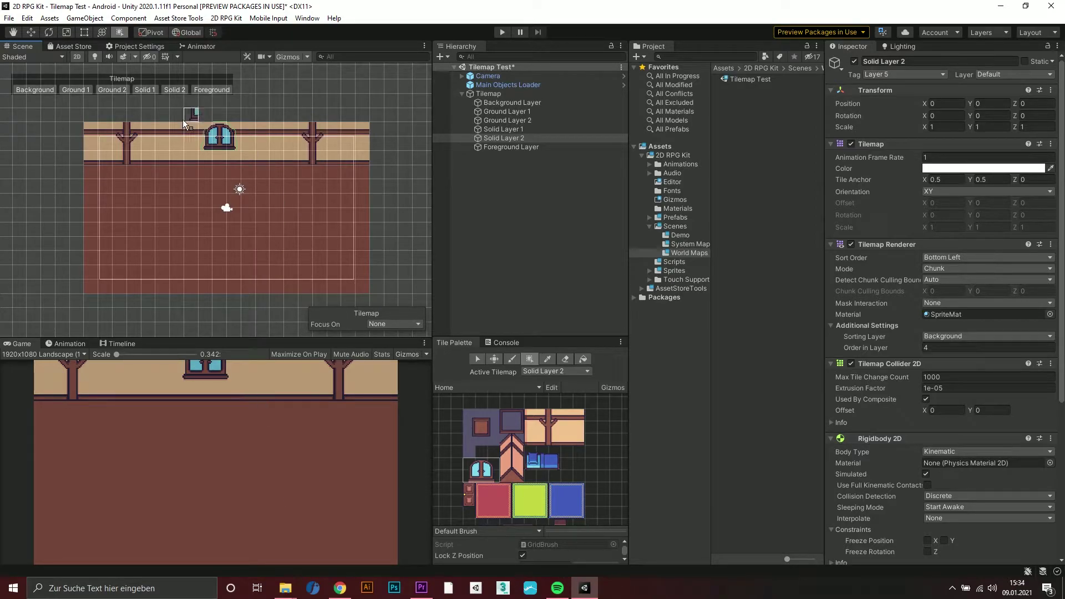
Place the four corner tiles of a large red carpet on the floor, on Ground Layer 1
click(87, 91)
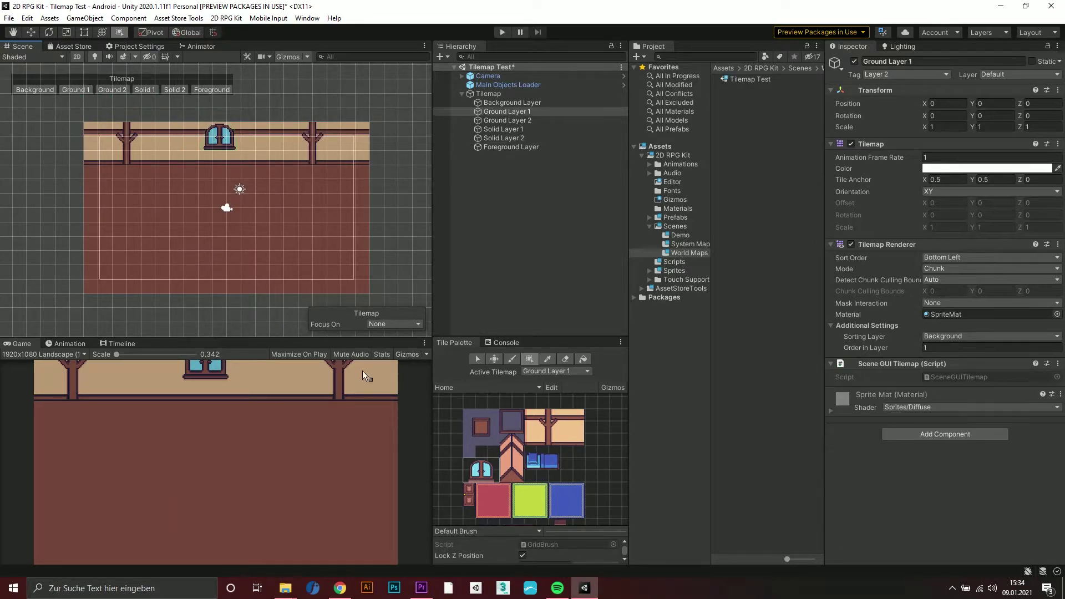
click(478, 487)
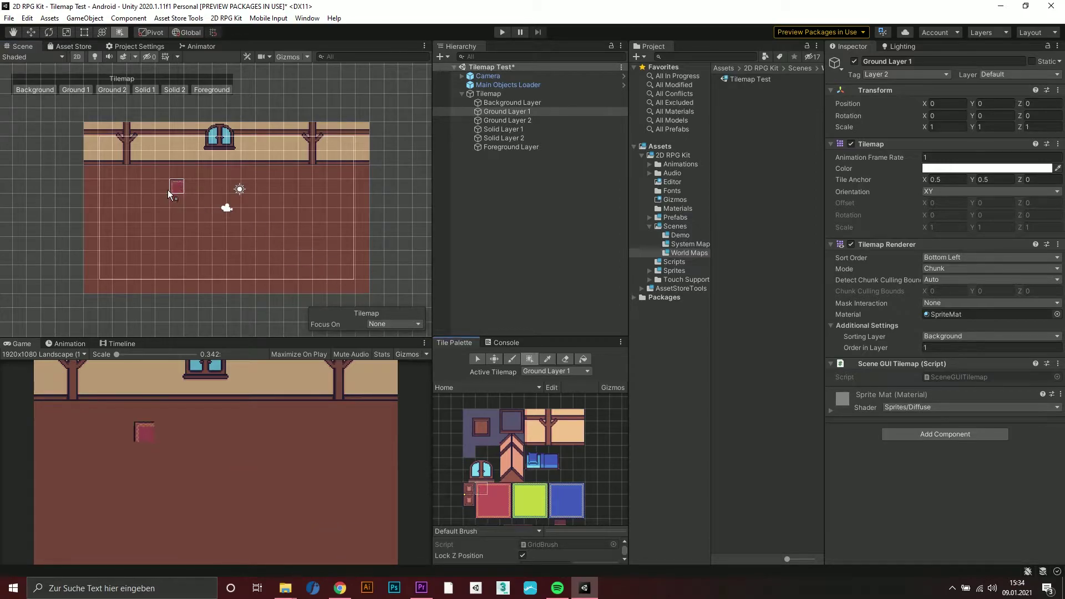
click(136, 187)
click(505, 488)
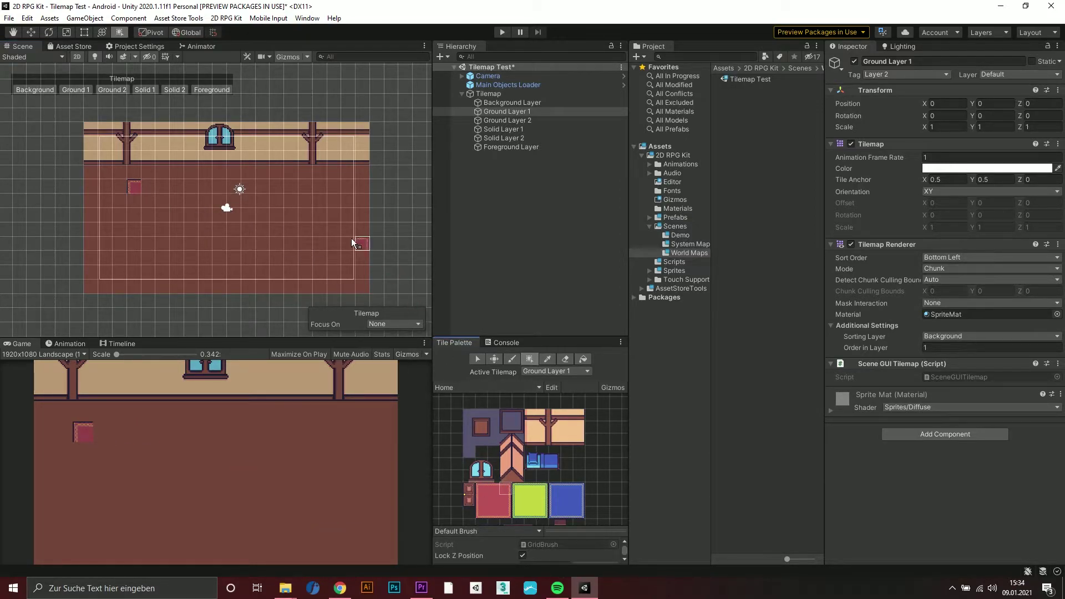
click(306, 189)
click(507, 511)
click(306, 257)
click(484, 513)
click(139, 261)
Complete the red carpet between its corners with the matching edge tiles and fill its interior with the centre tile
click(479, 499)
drag(135, 191, 131, 240)
click(493, 488)
click(148, 187)
drag(149, 187, 141, 254)
click(504, 498)
click(494, 513)
click(497, 501)
drag(153, 203, 287, 244)
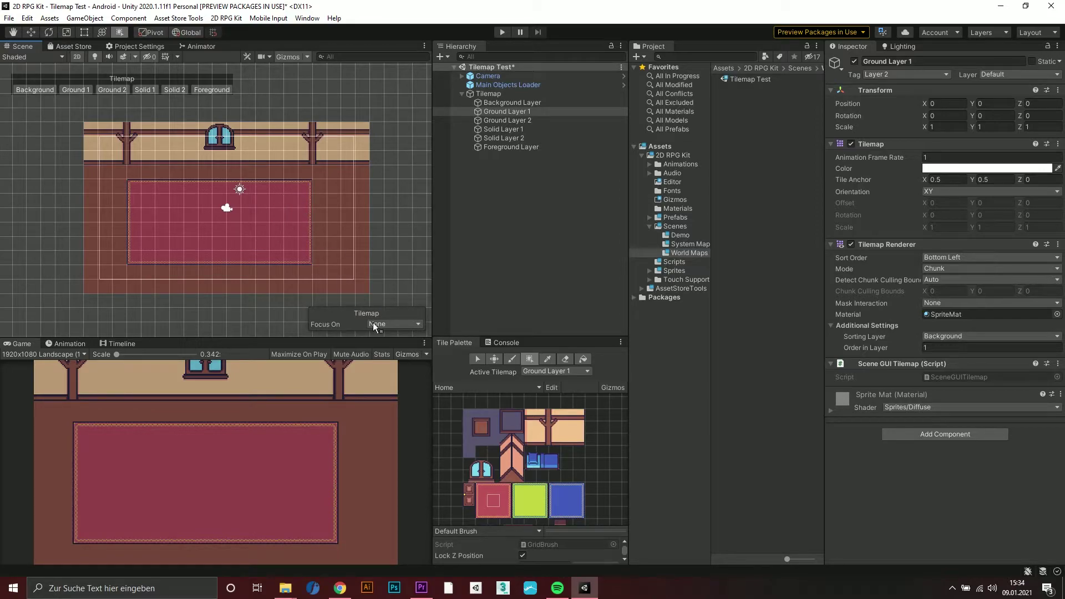
Place two potted plants against the wall, one outside each wooden beam, on Solid Layer 2
middle_drag(545, 501, 536, 424)
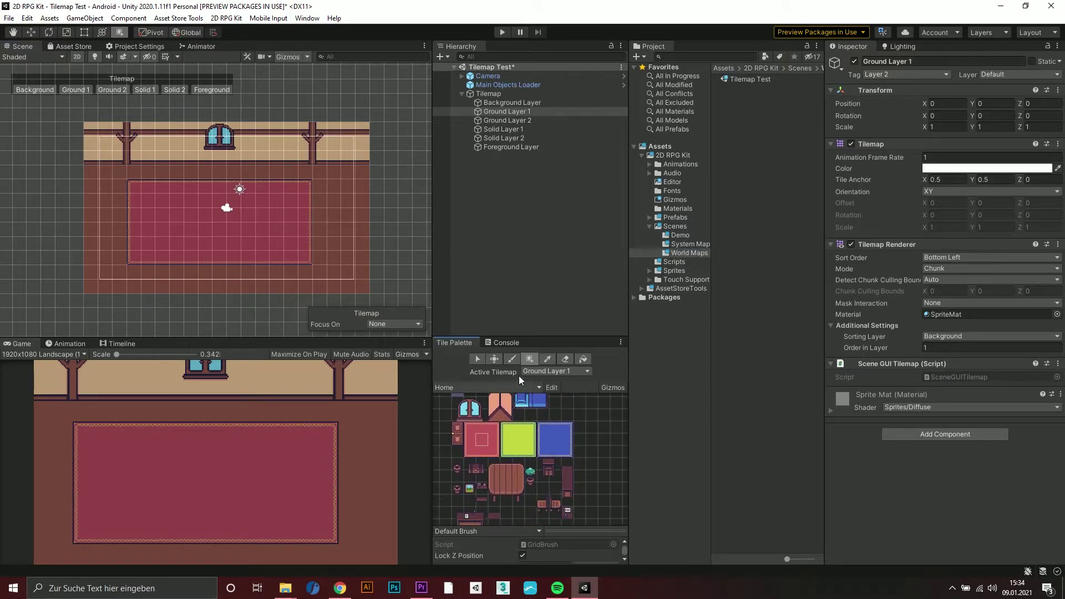
click(513, 138)
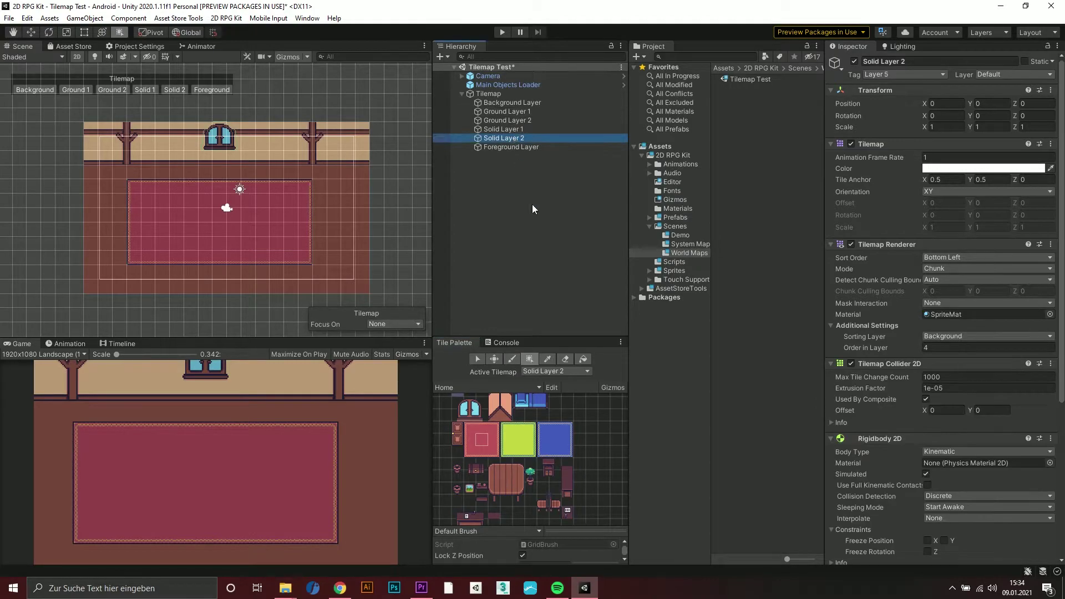
drag(528, 460, 534, 488)
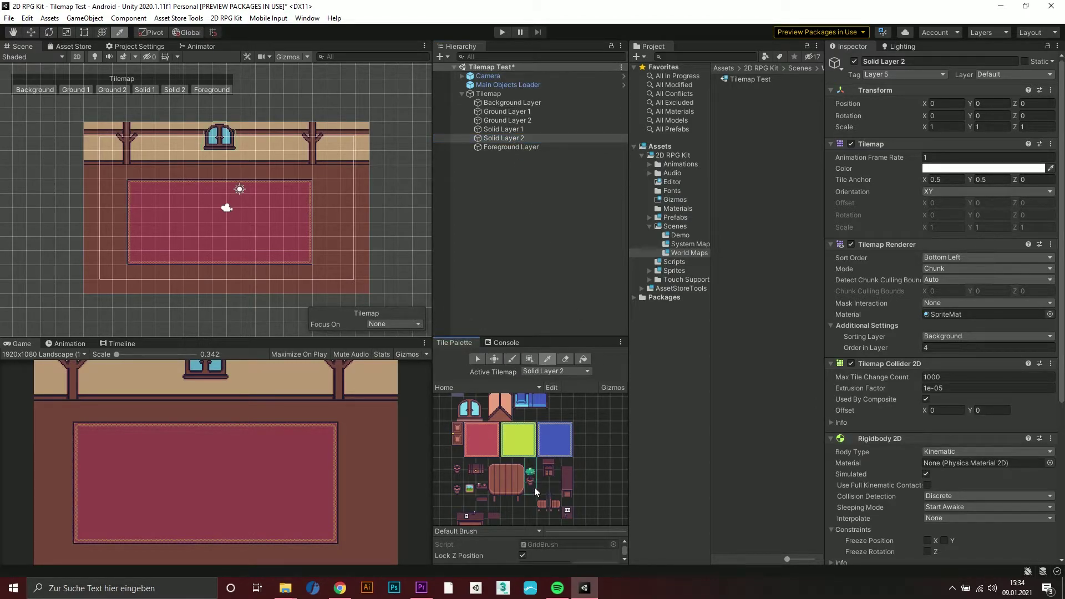
click(331, 158)
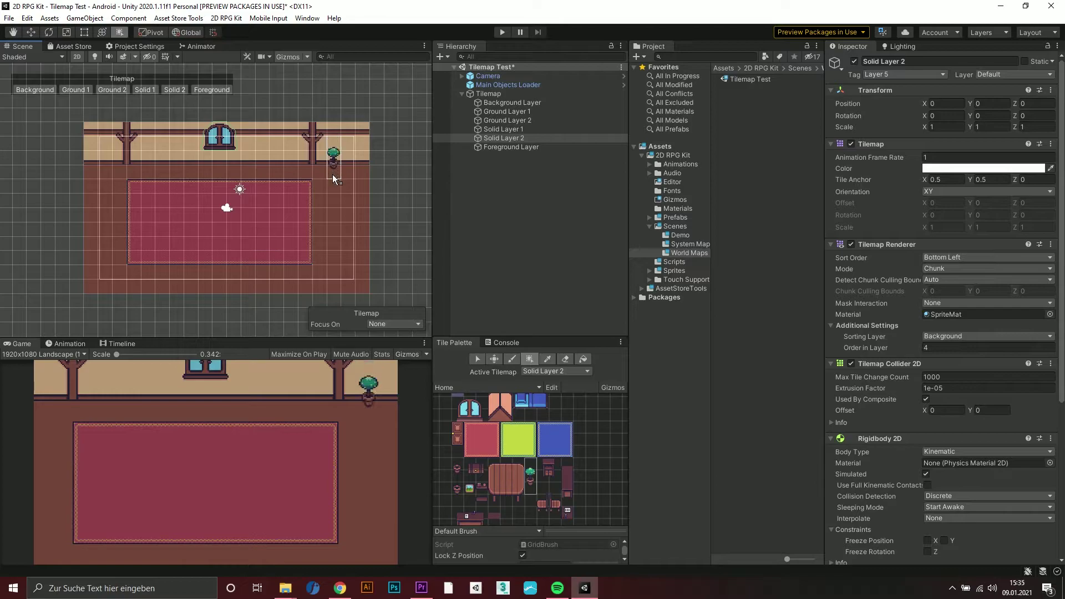
click(102, 161)
Place the wooden door on the wall between the window and the right-hand beam, on Solid Layer 2
middle_drag(481, 447, 498, 469)
scroll(497, 465, up, 1)
drag(471, 451, 471, 461)
click(296, 162)
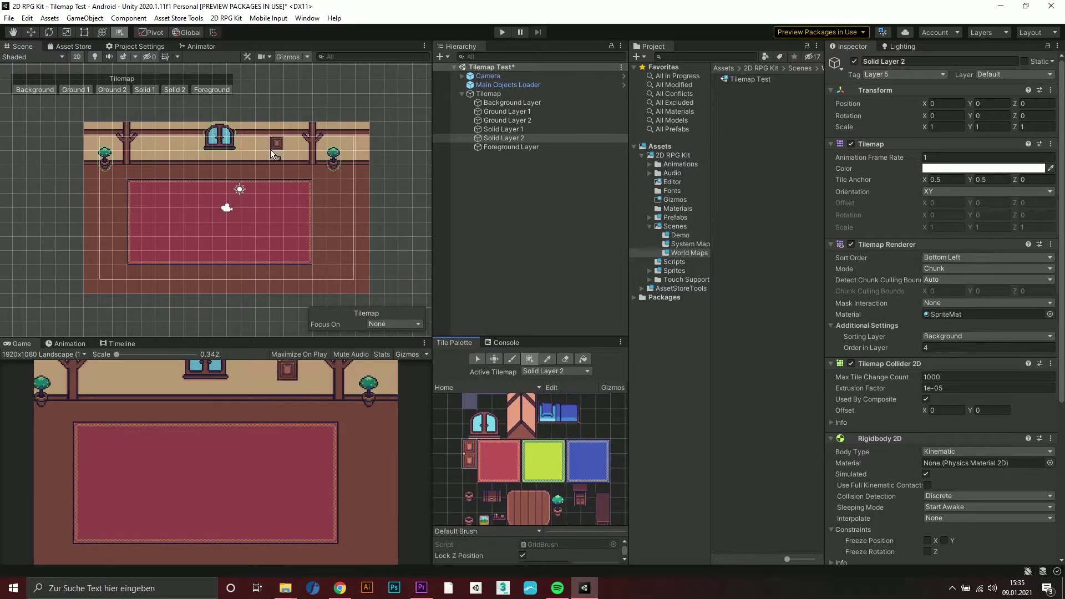
click(274, 161)
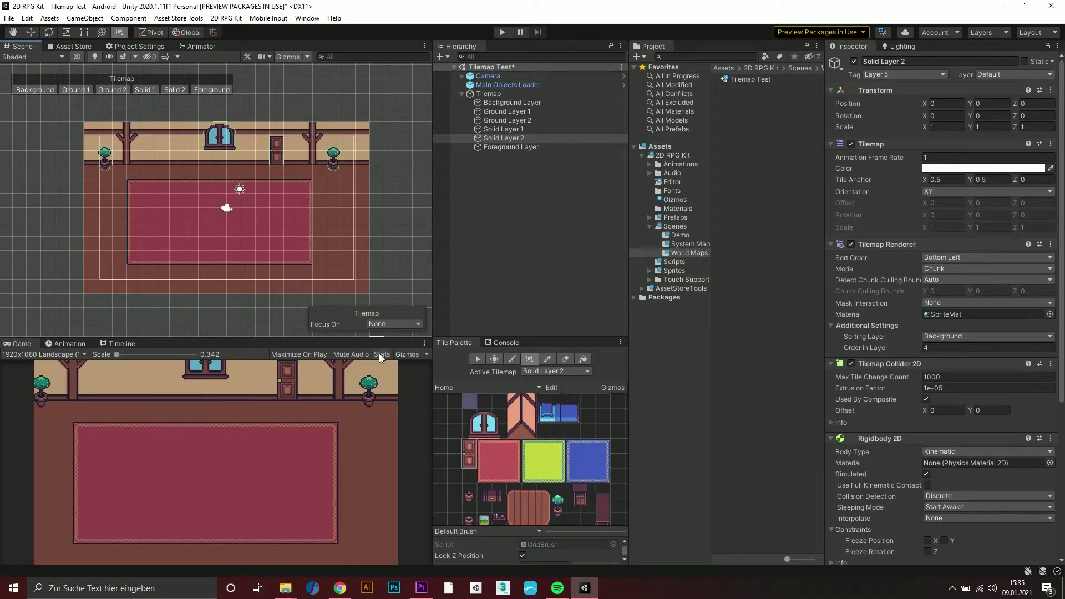
Paint the dark border edge tiles along the room's left side and across its top, on Solid Layer 2
scroll(499, 440, up, 6)
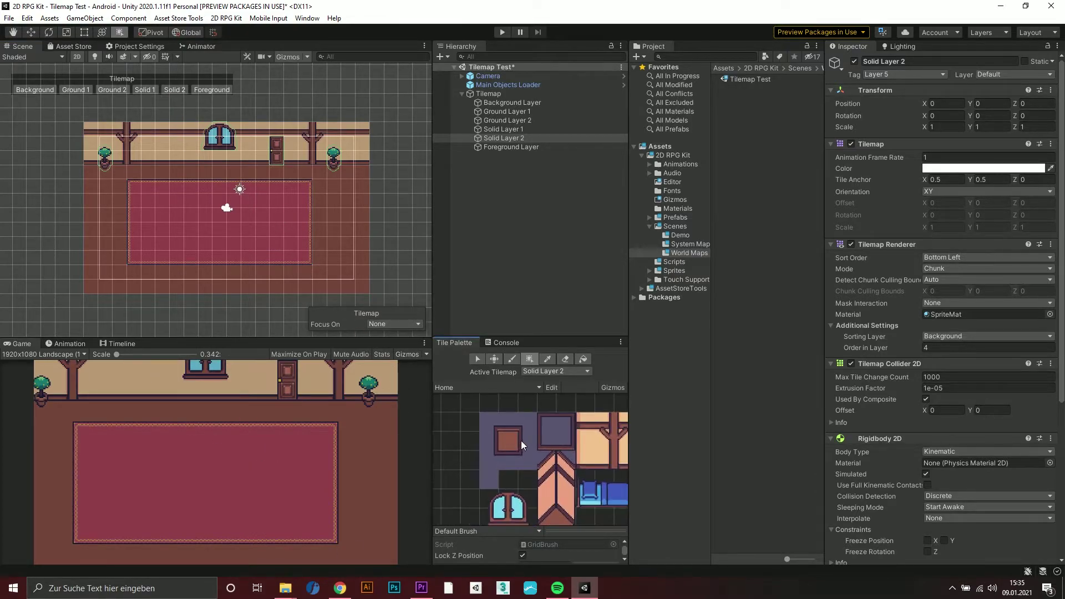
middle_drag(507, 431, 510, 434)
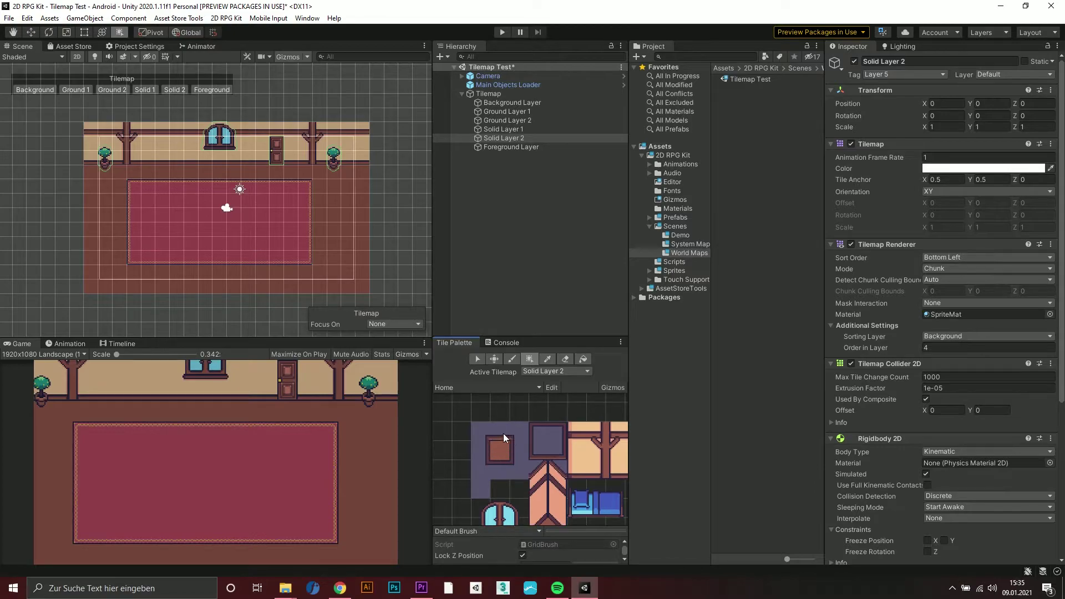
click(484, 445)
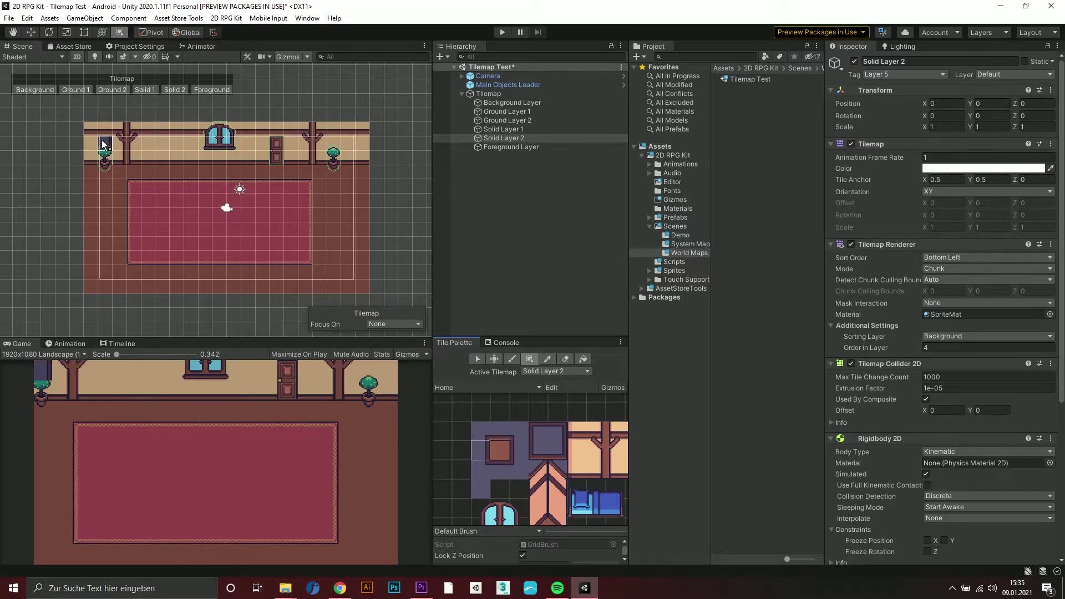
drag(74, 129, 75, 291)
click(500, 431)
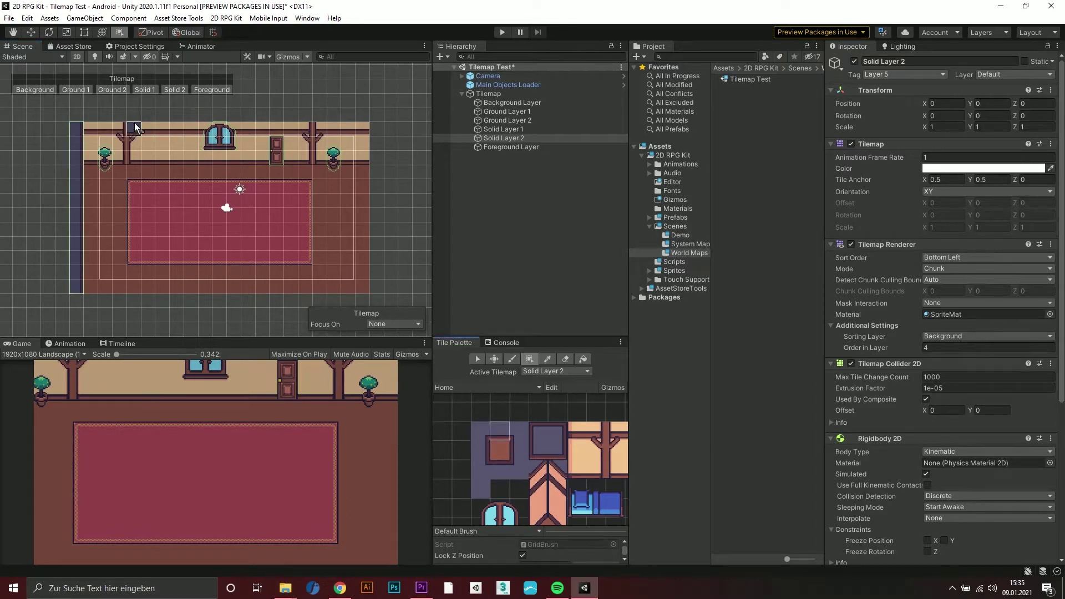
drag(93, 114, 361, 125)
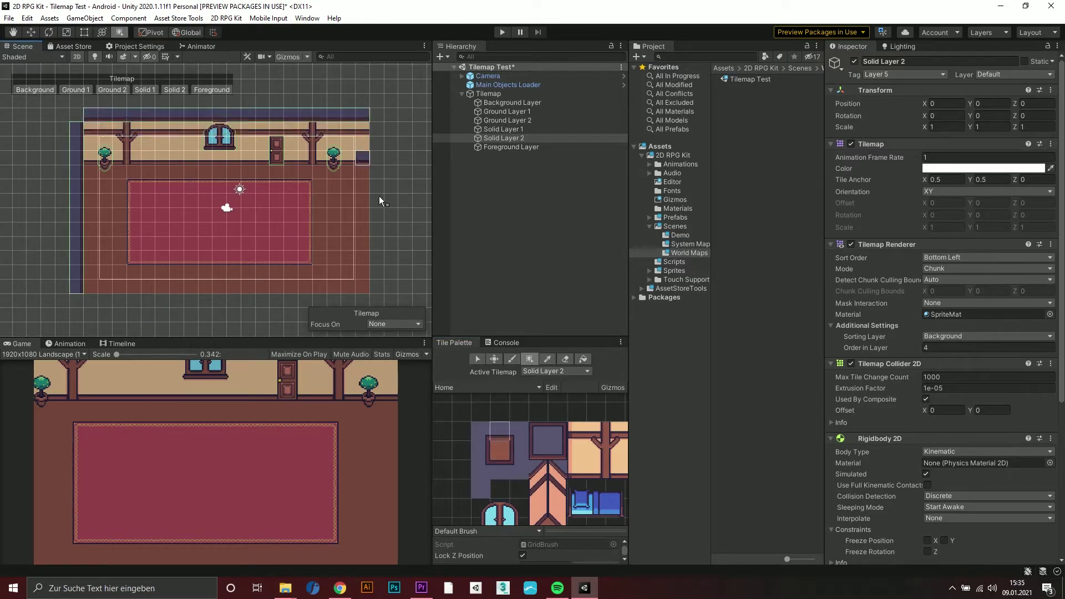
Paint the matching dark border edge tiles along the room's right side and across its bottom
click(515, 456)
drag(381, 282, 381, 284)
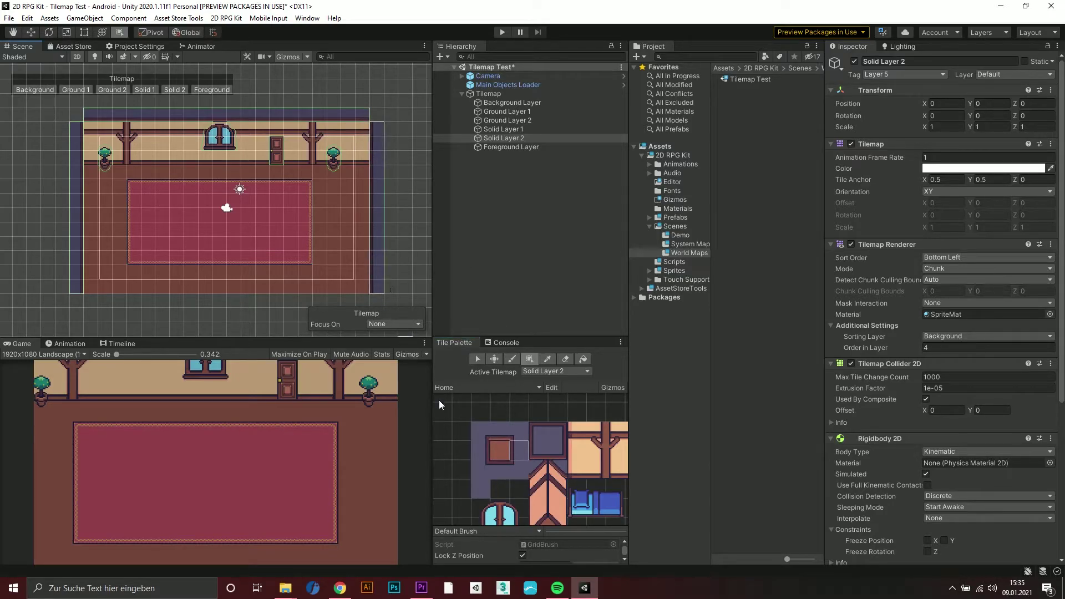
click(501, 468)
drag(92, 302, 121, 303)
drag(233, 305, 363, 304)
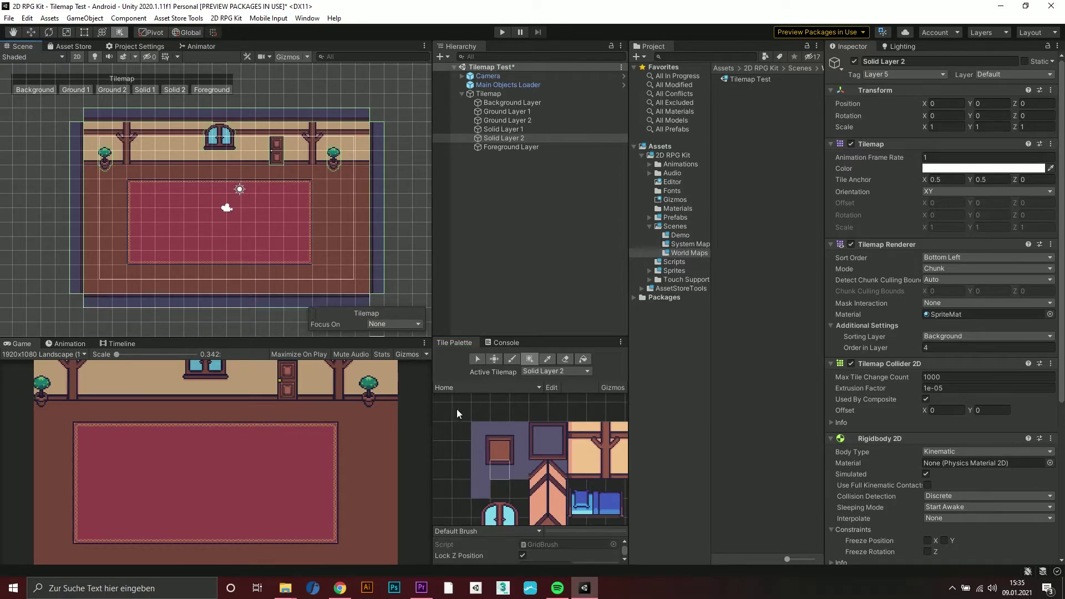
Close the dark border around the room by placing the matching corner tiles at its four corners
click(485, 434)
drag(83, 127, 78, 115)
click(518, 430)
click(378, 118)
click(485, 472)
middle_drag(123, 271, 110, 272)
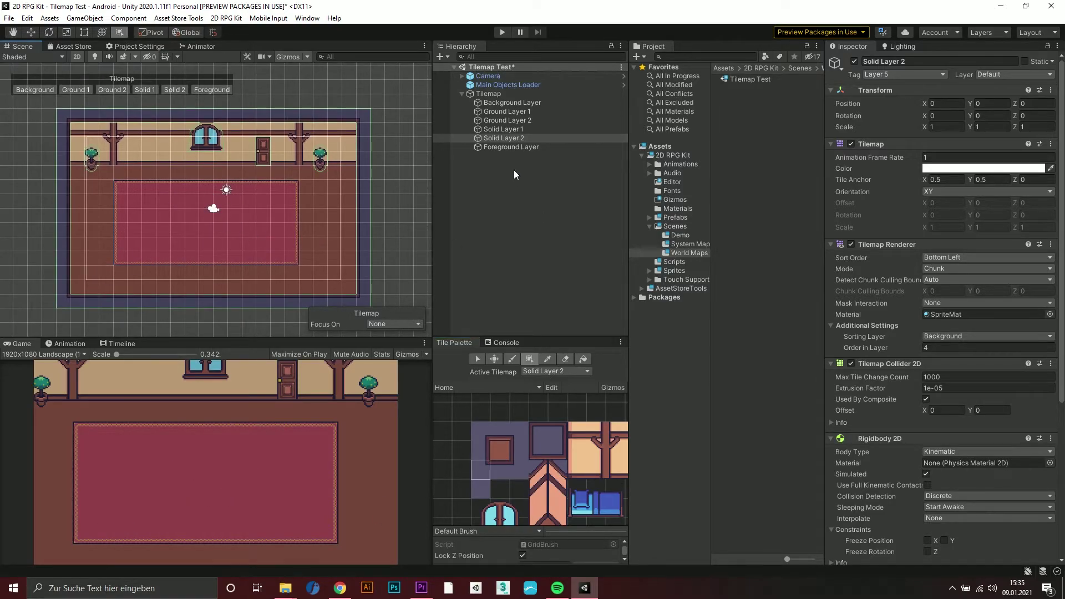
Add a Player Start object from the 2D RPG Kit objects and move it to the carpet's lower-left corner, about X -6.25, Y -3.13
click(441, 56)
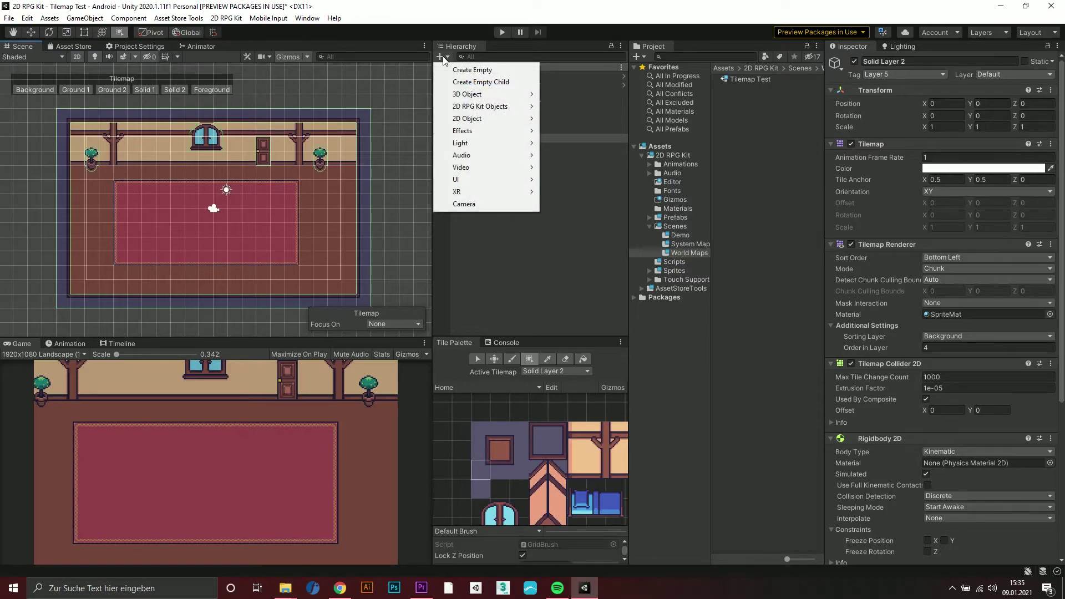
mouse_move(478, 106)
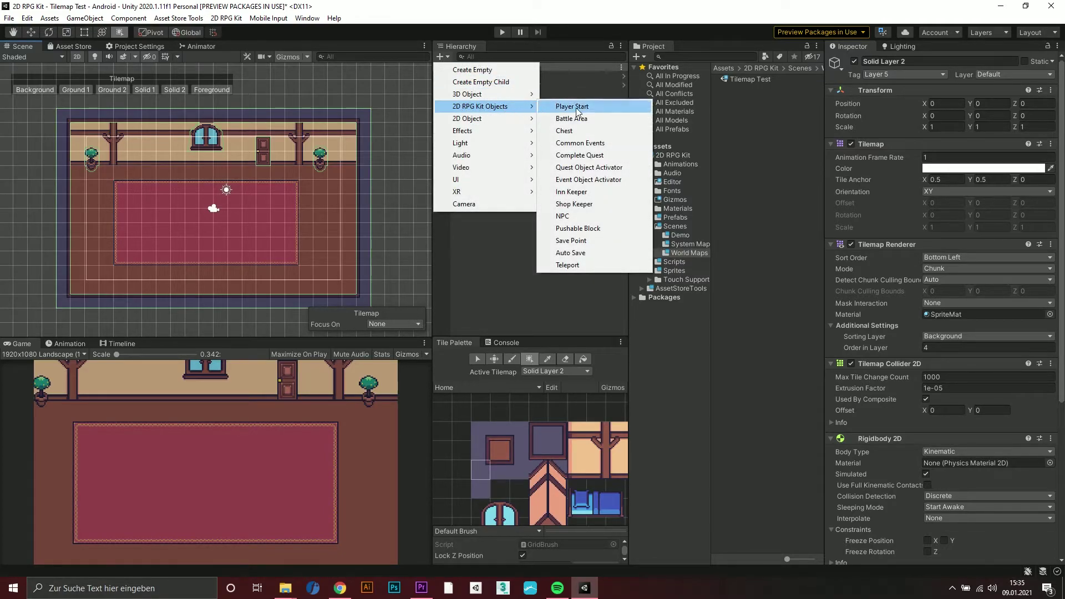
right_click(490, 241)
mouse_move(563, 382)
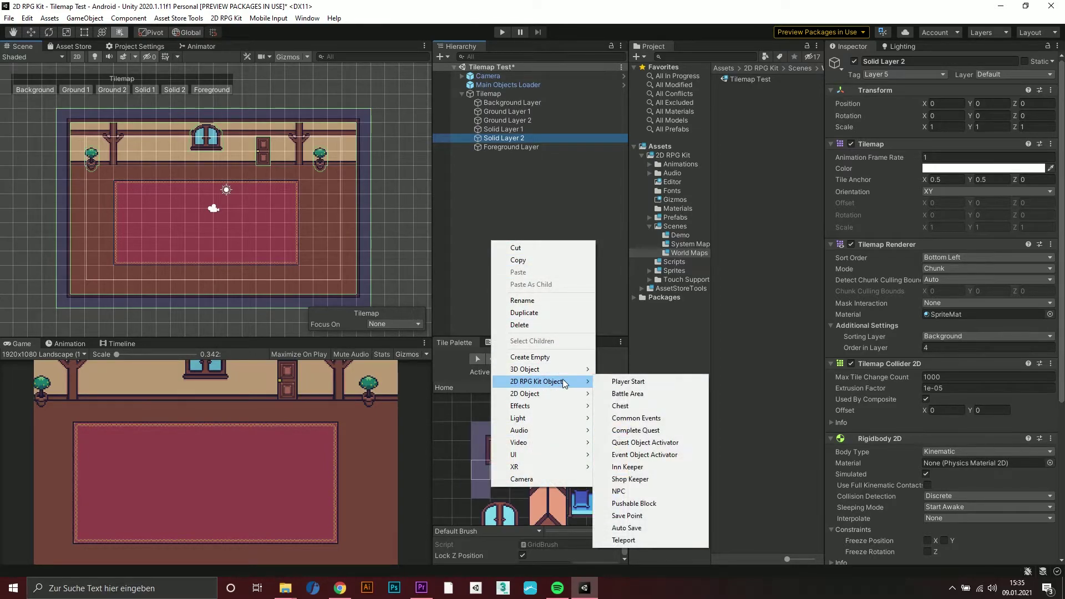
click(614, 383)
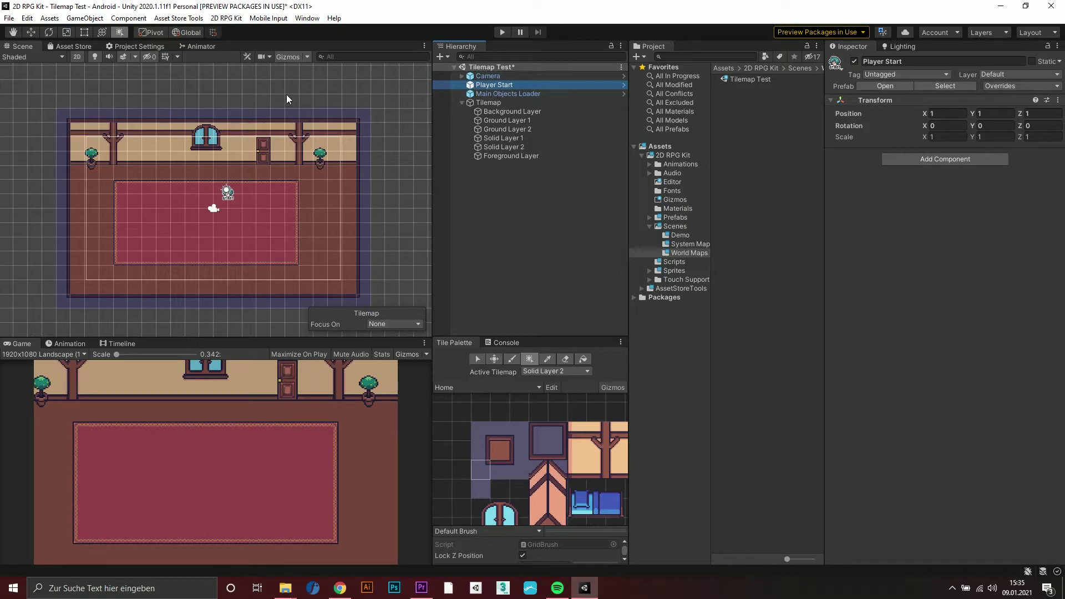
click(31, 32)
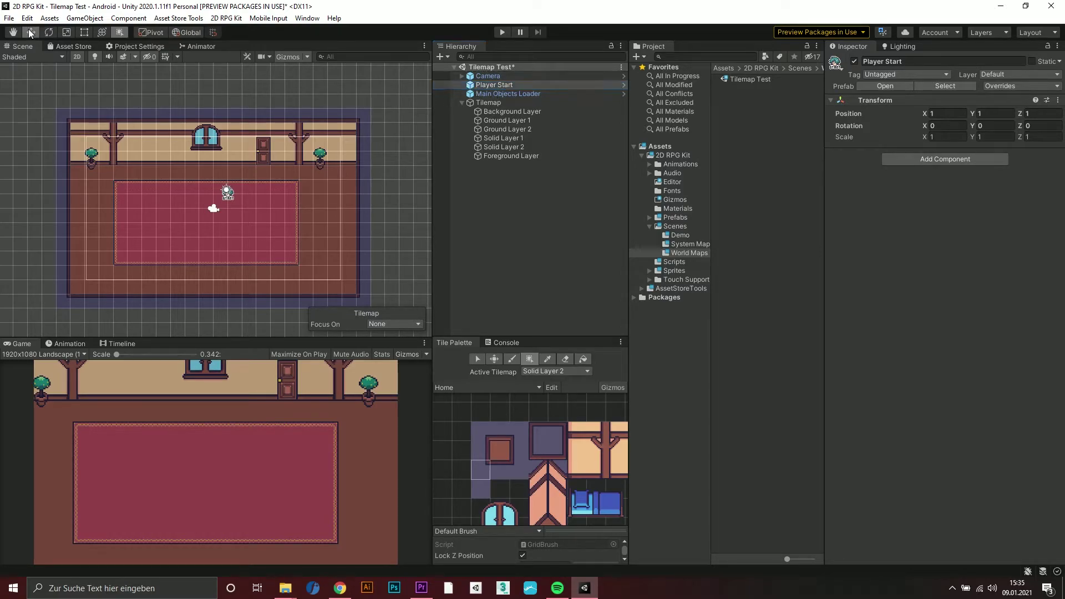
drag(231, 191, 128, 251)
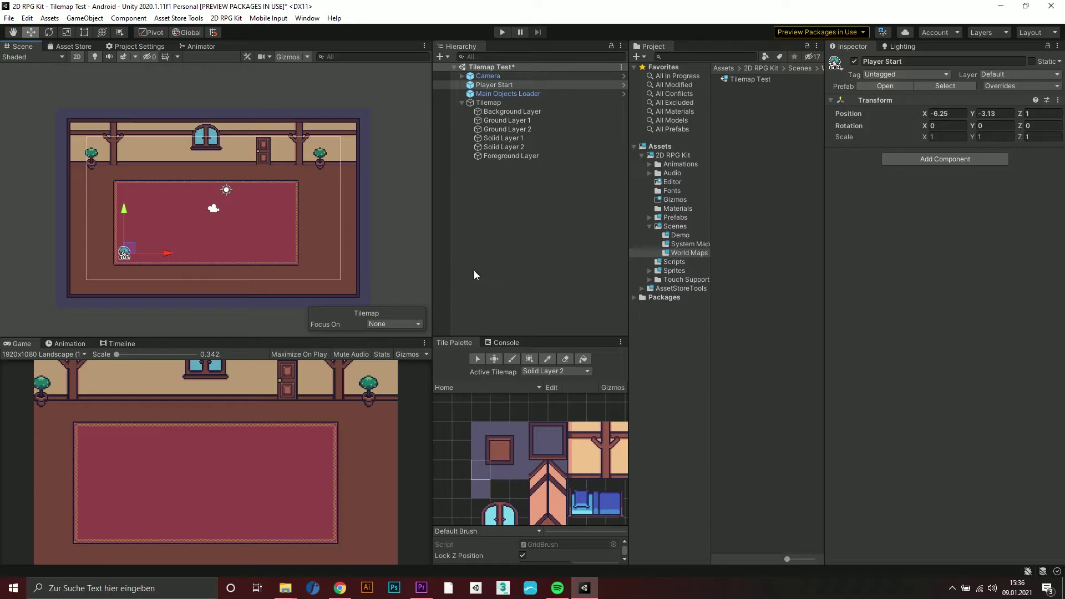
Play-test the scene by walking the character around the carpet and up to the wall, and stop play mode
click(498, 33)
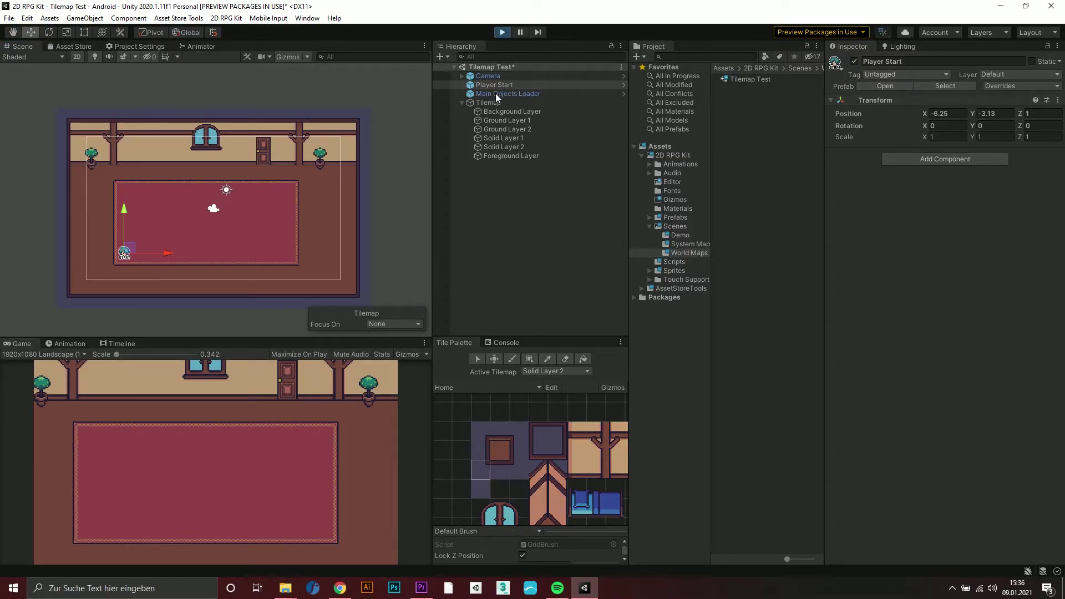
key(Right)
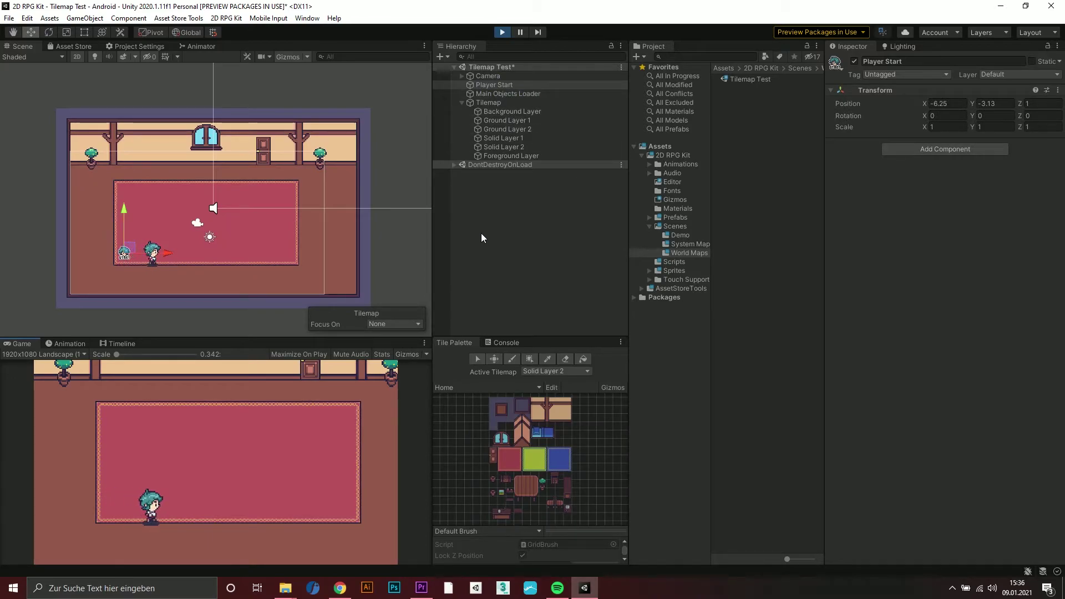
key(Up)
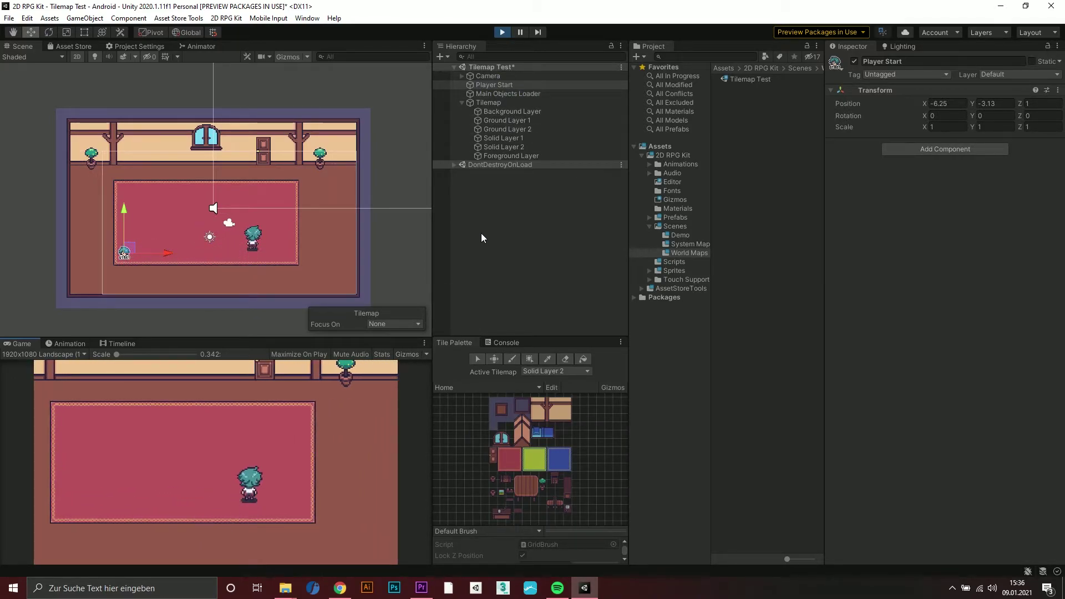
key(Left)
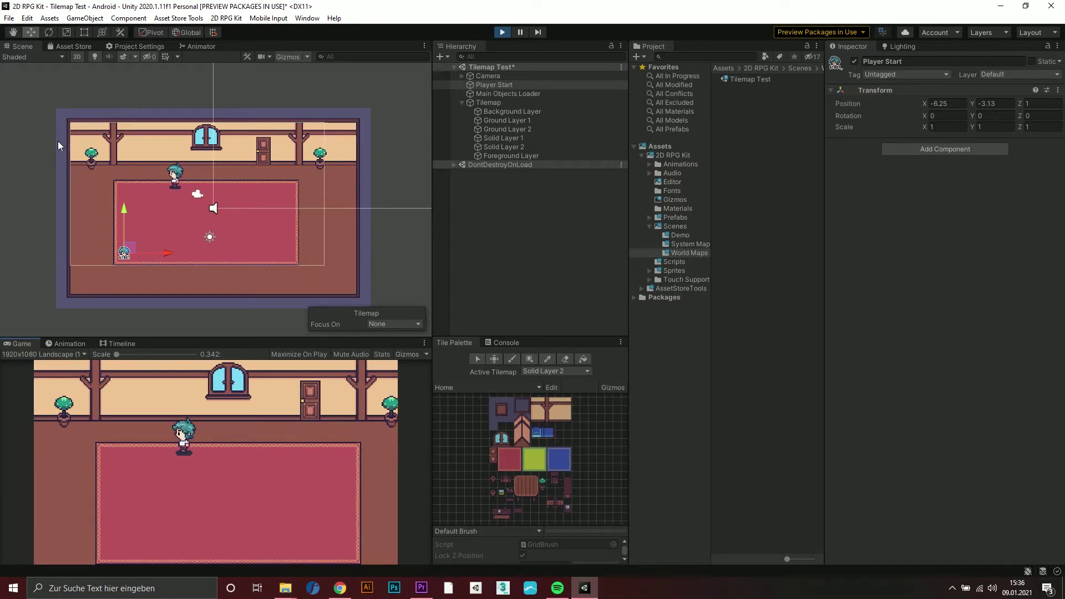
key(Down)
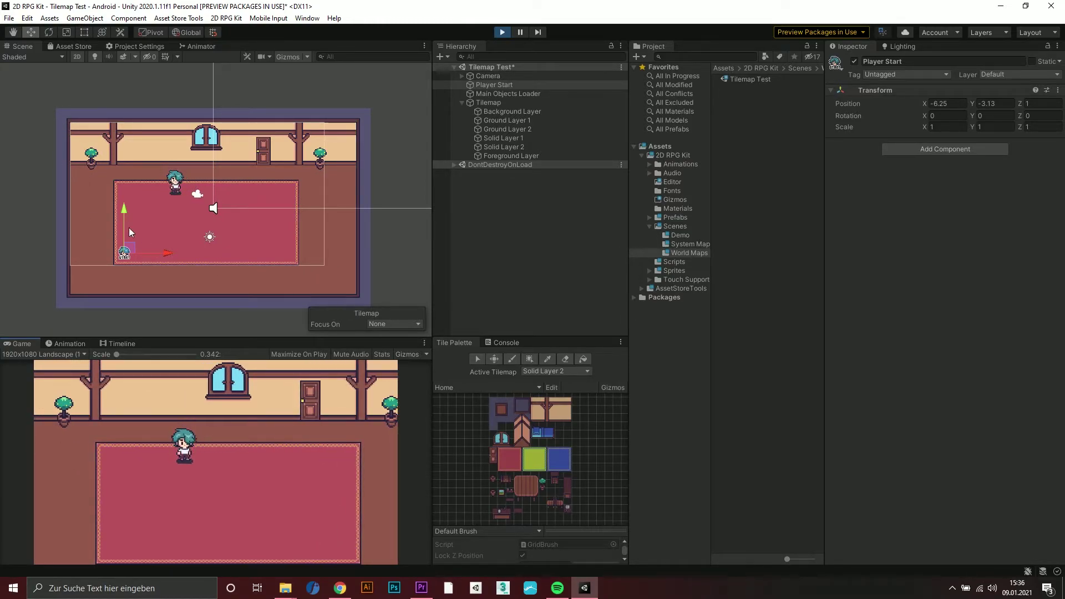
key(Down)
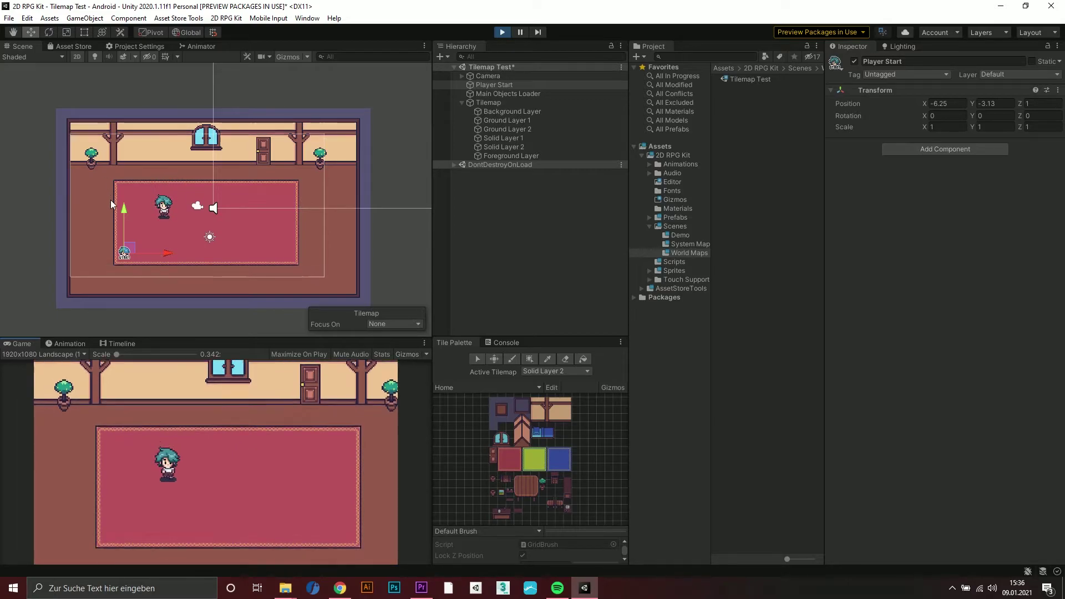
key(Left)
key(Up)
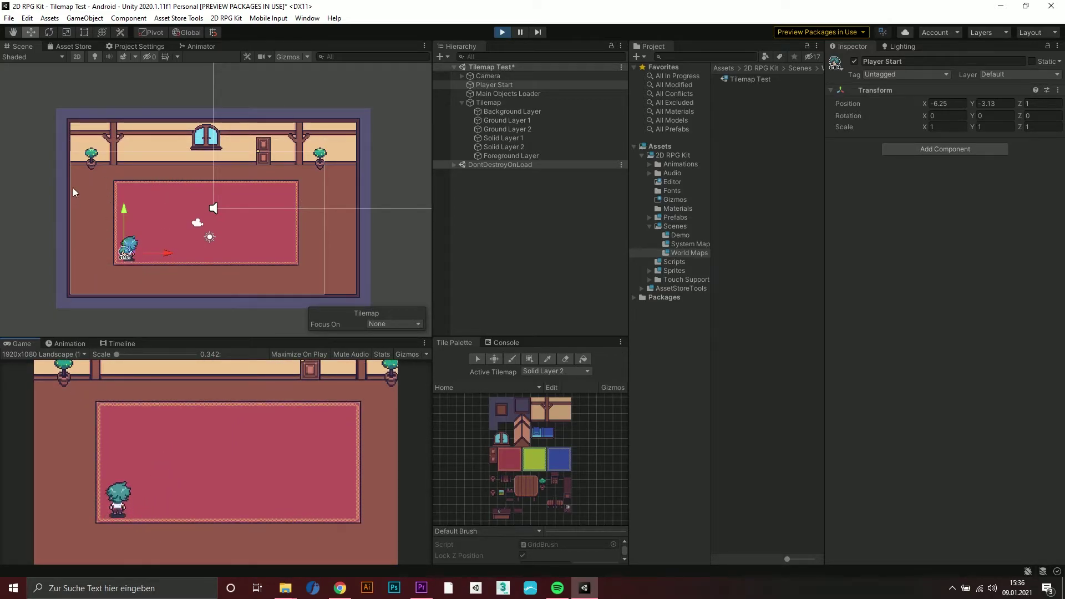
key(Right)
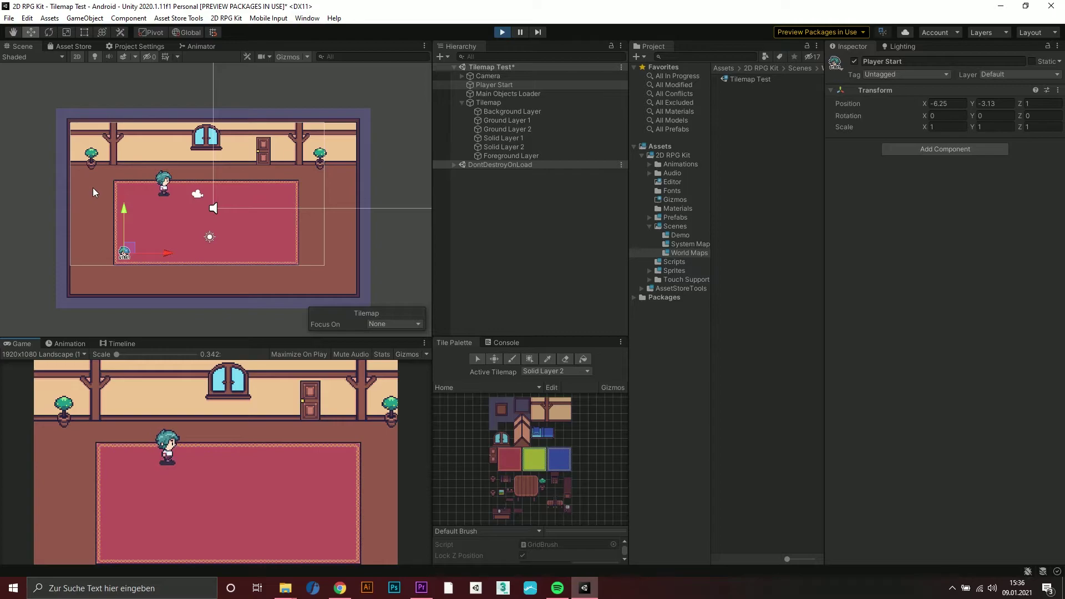
click(502, 32)
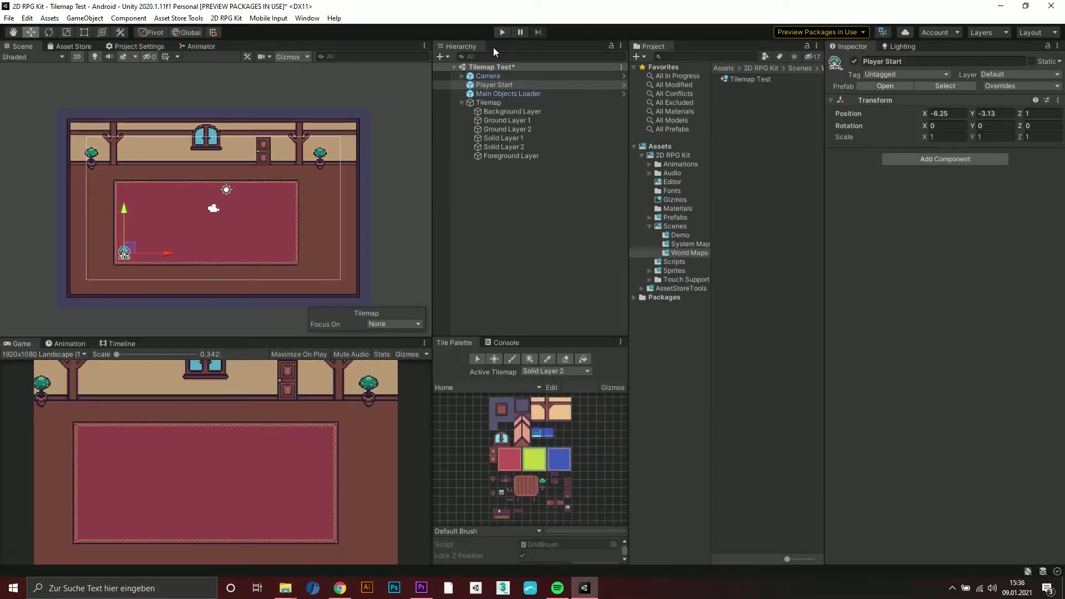
Locate the tilemap assigned to the Camera Controller and deactivate every tilemap layer except Ground Layer 1
click(488, 77)
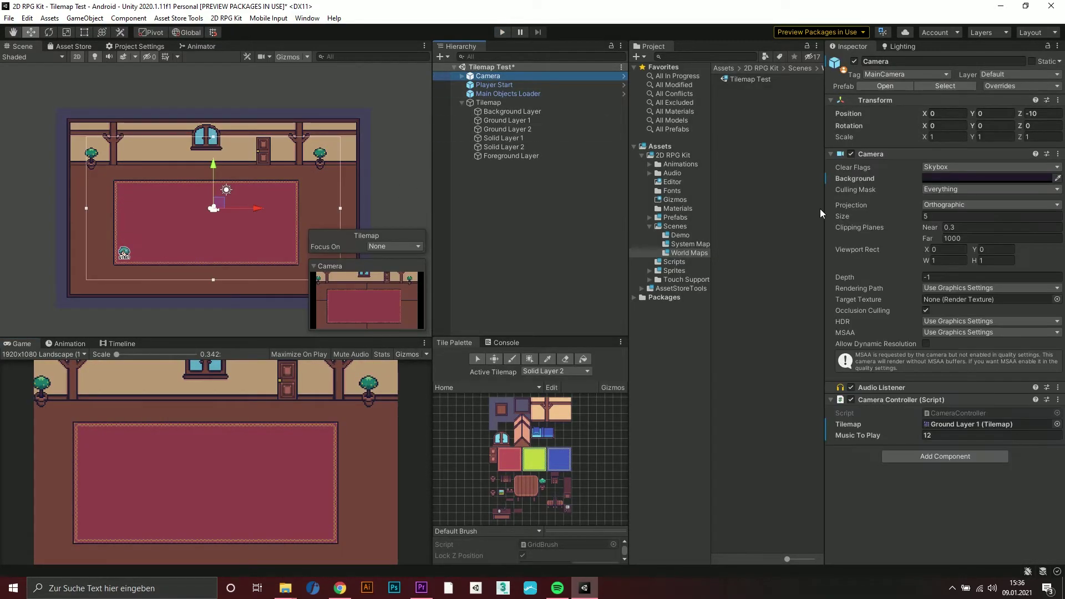
click(941, 426)
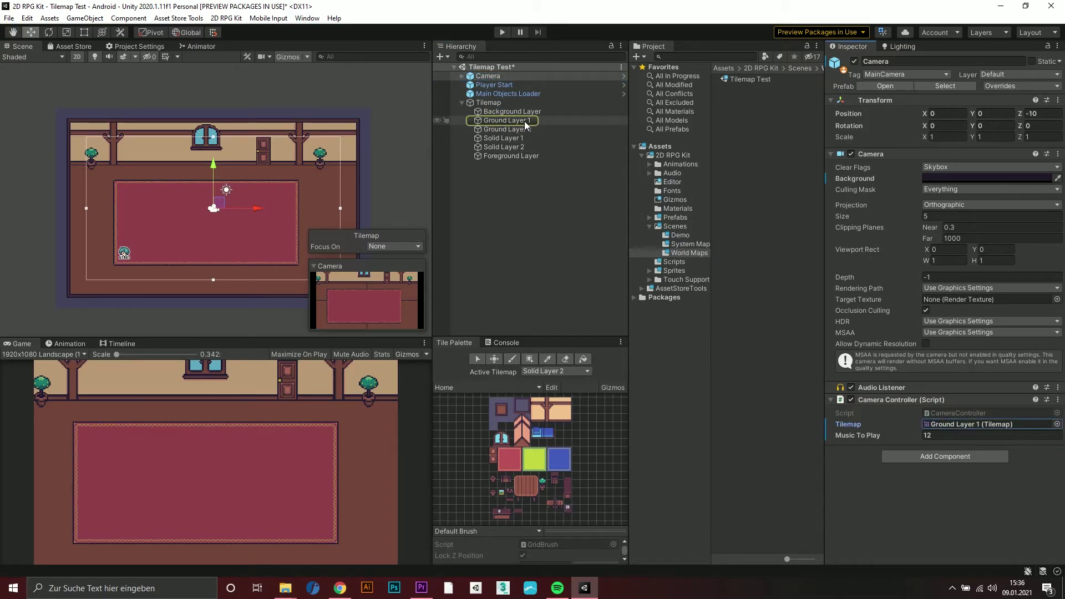
click(512, 114)
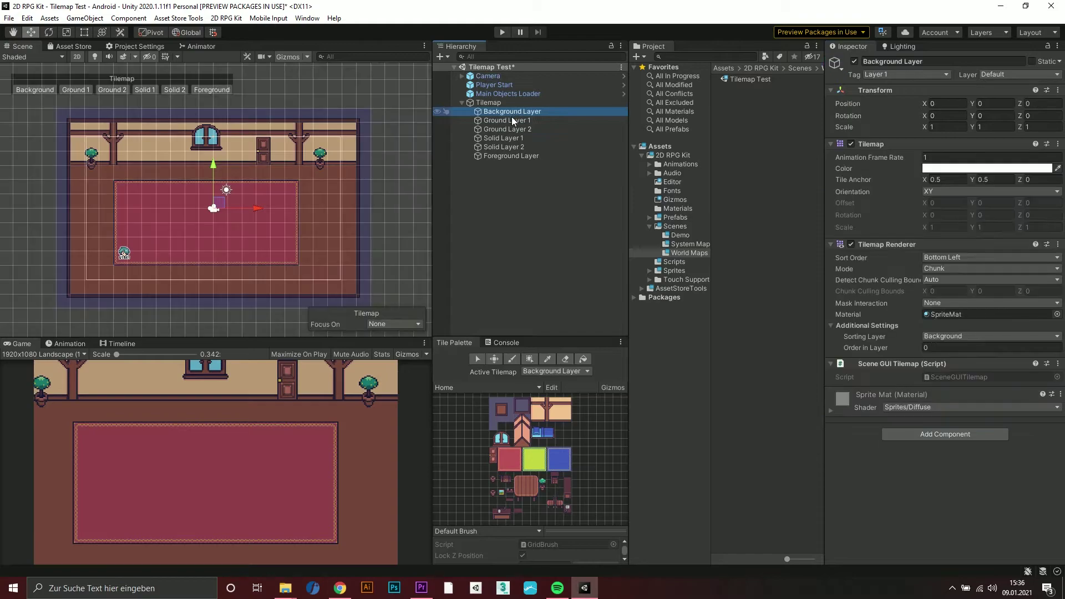
ctrl+click(512, 129)
ctrl+click(512, 138)
ctrl+click(513, 147)
ctrl+click(515, 156)
click(854, 61)
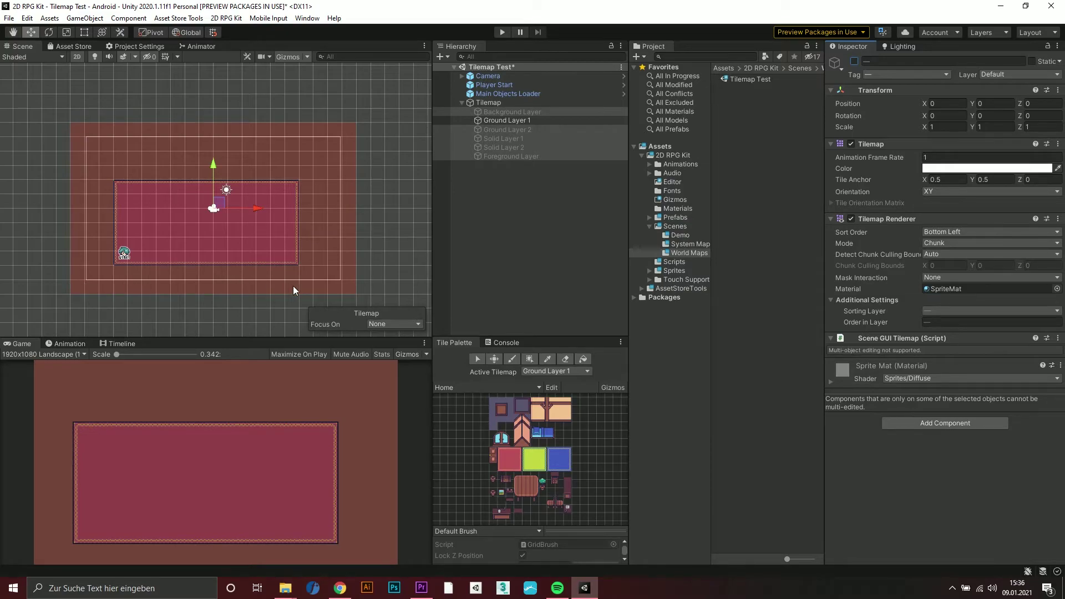
Reactivate only Solid Layer 2 alongside Ground Layer 1
click(543, 186)
click(510, 148)
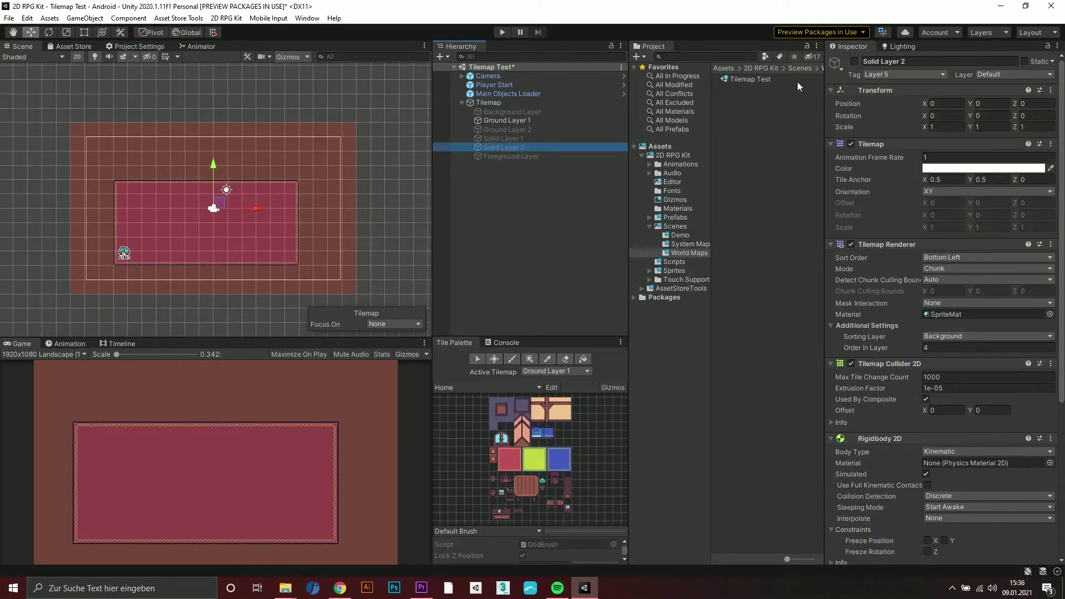
click(854, 62)
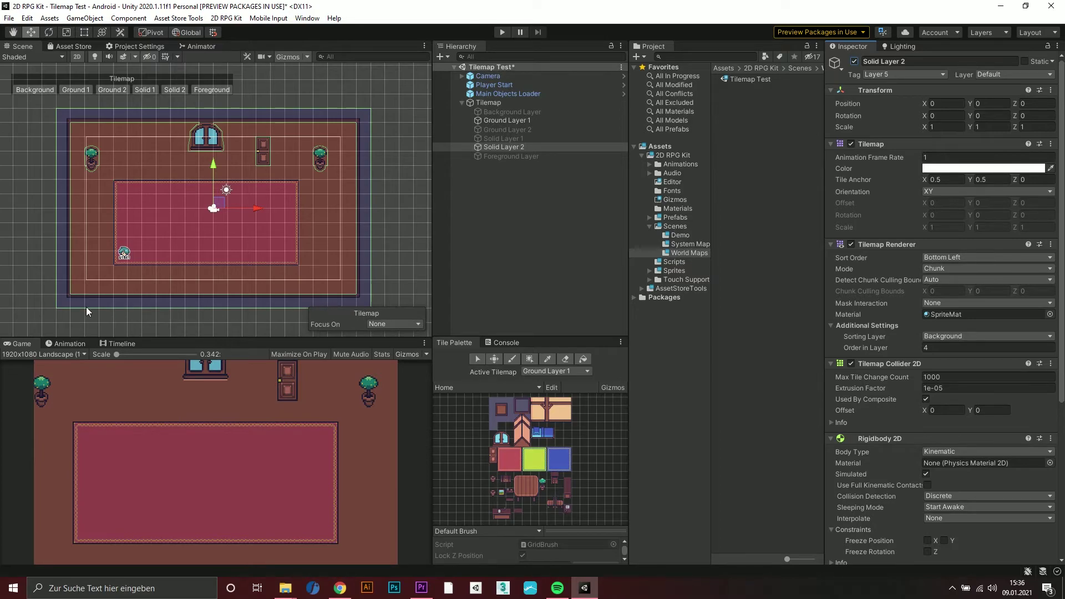
Toggle Solid Layer 2 off and on to compare its extents, and assign it as the Camera Controller's tilemap
click(854, 62)
click(855, 62)
click(480, 75)
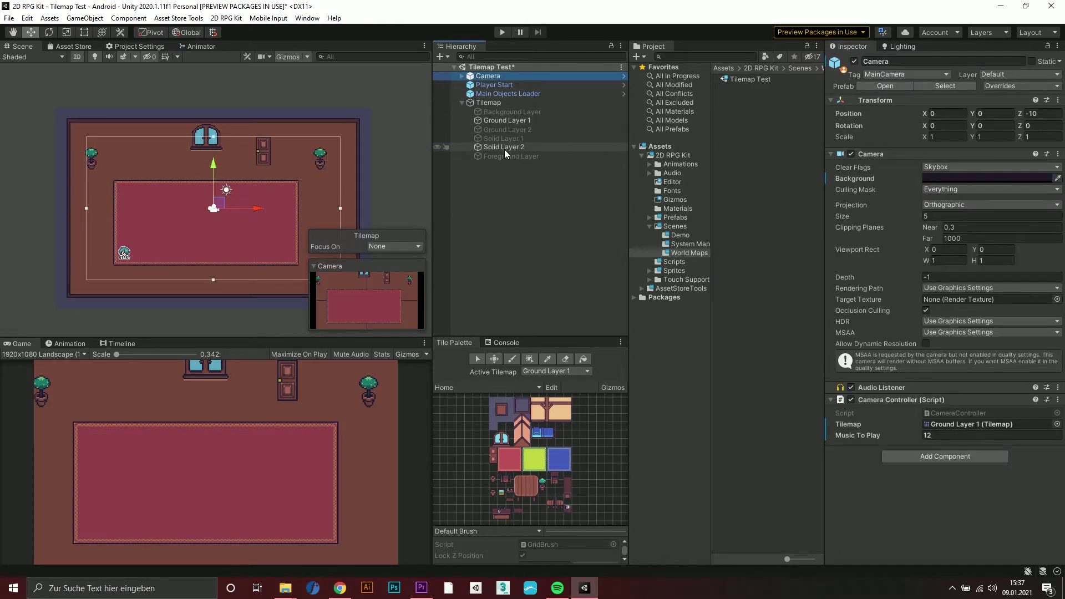
drag(485, 148, 945, 431)
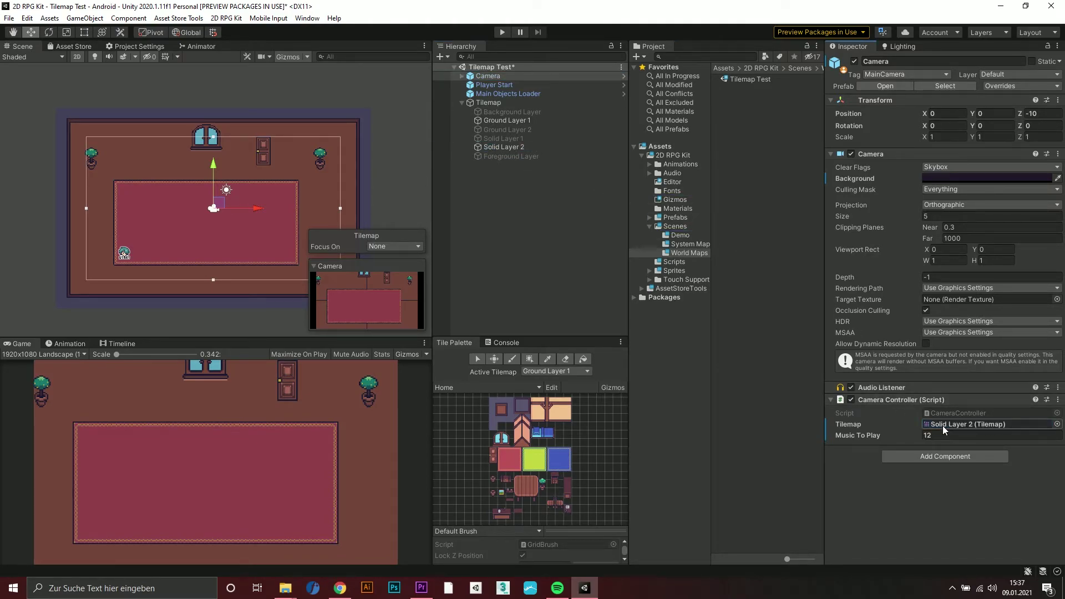
Reactivate Background Layer, Ground Layer 2, Solid Layer 1 and Foreground Layer together
click(524, 109)
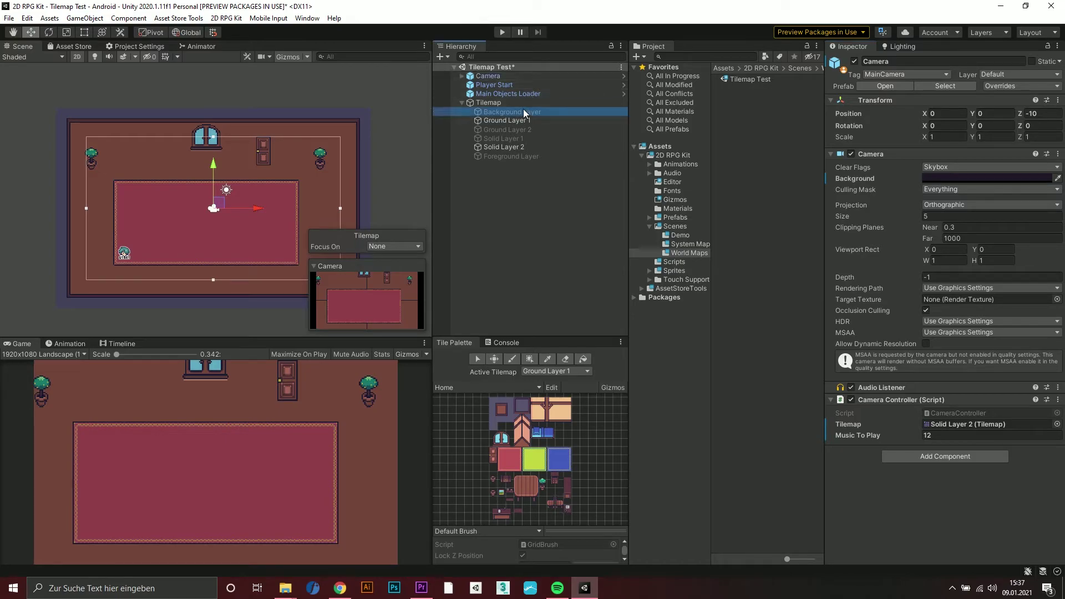
ctrl+click(519, 129)
ctrl+click(517, 138)
ctrl+click(527, 156)
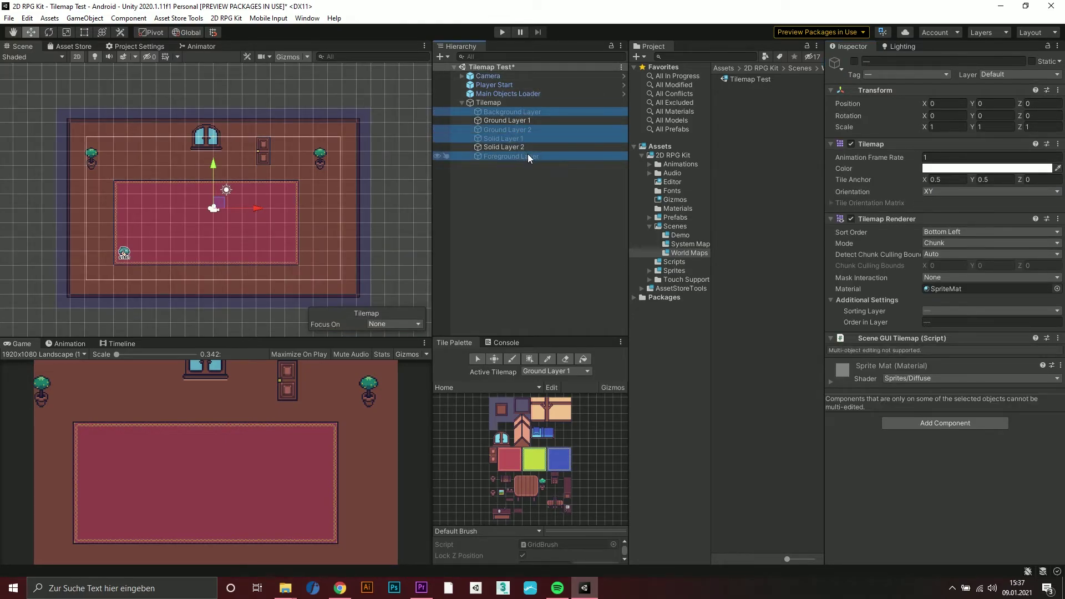
click(855, 61)
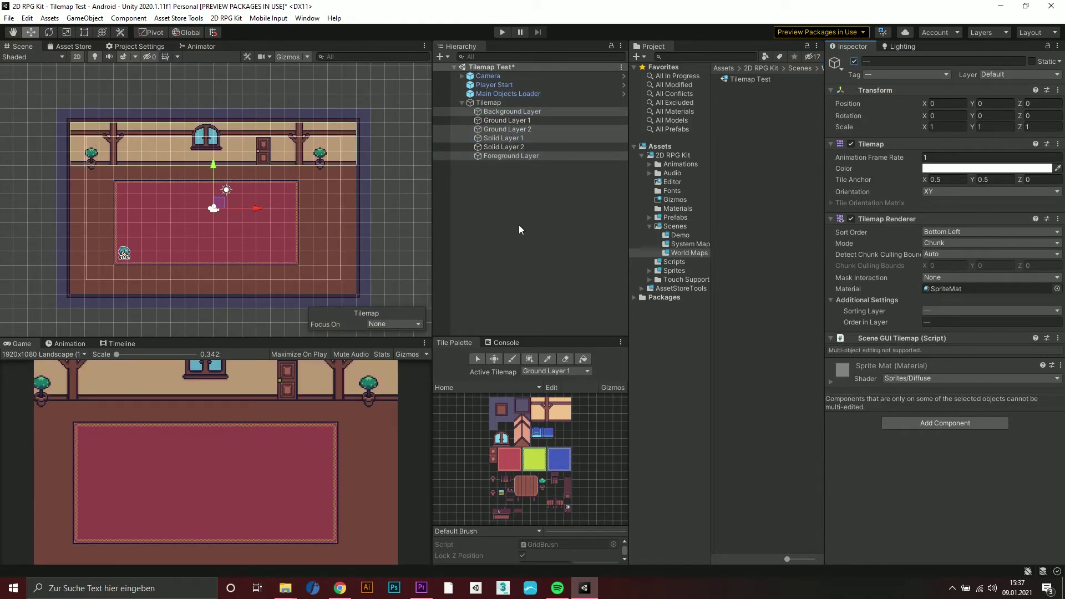
Play-test the camera bounds by walking the character to the lower wall, the upper wall and around the room, and stop play mode
click(505, 74)
click(503, 34)
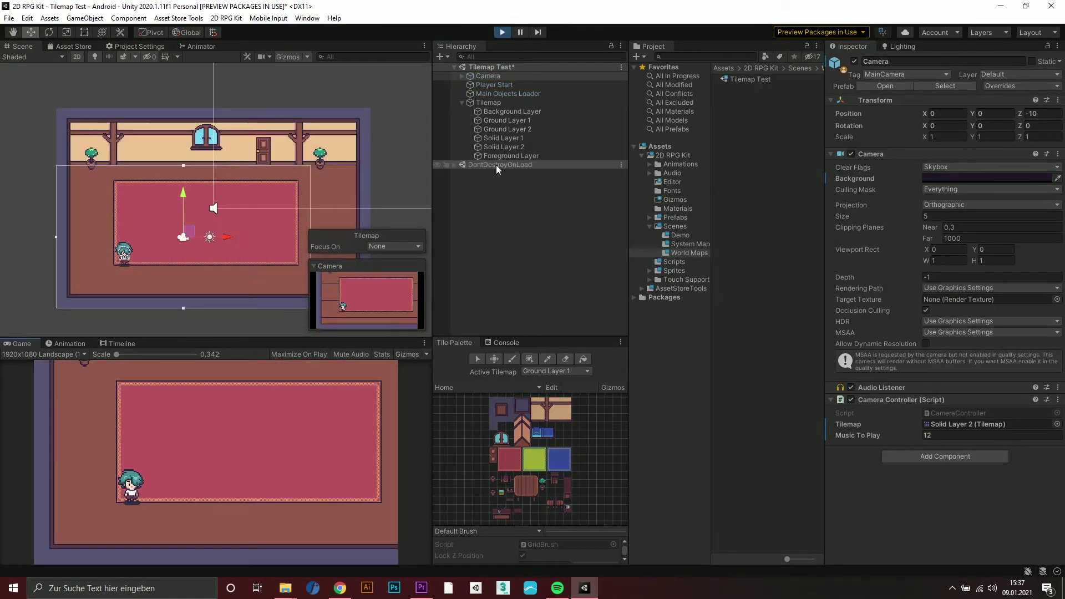
key(Down)
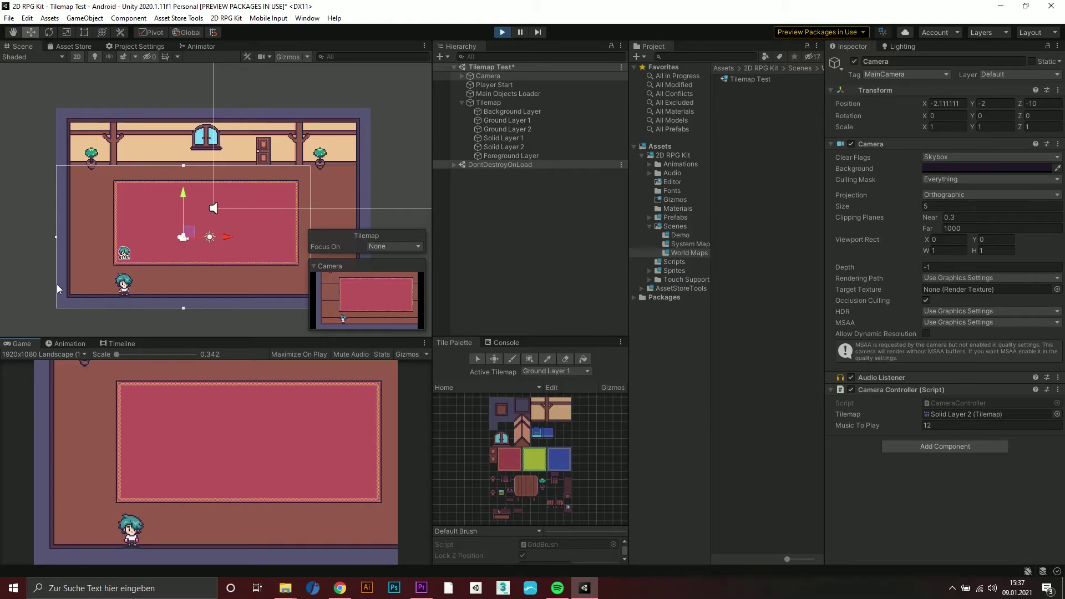
key(Up)
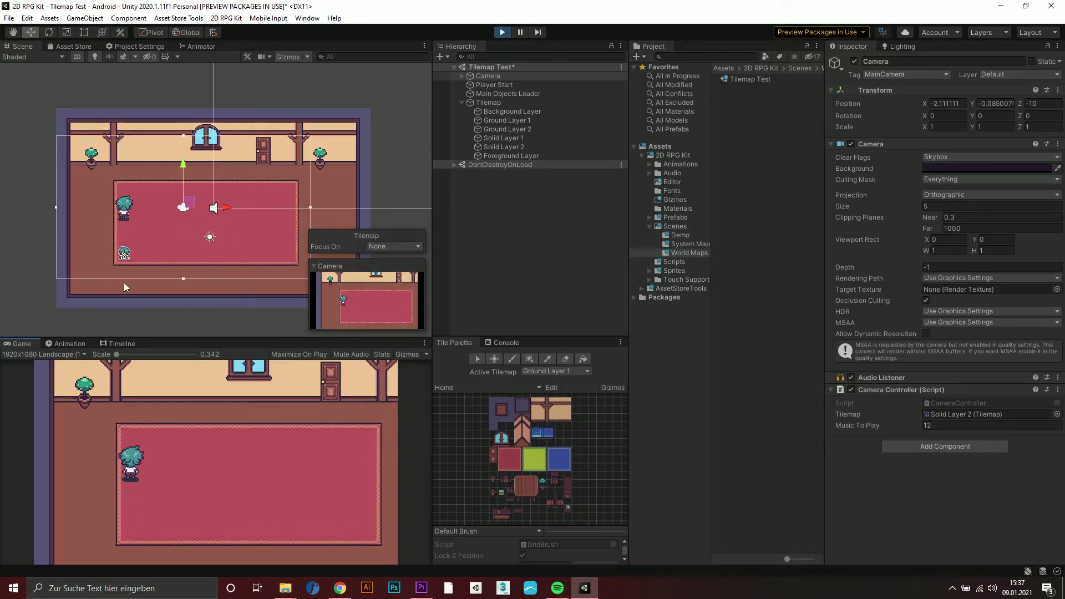
key(Up)
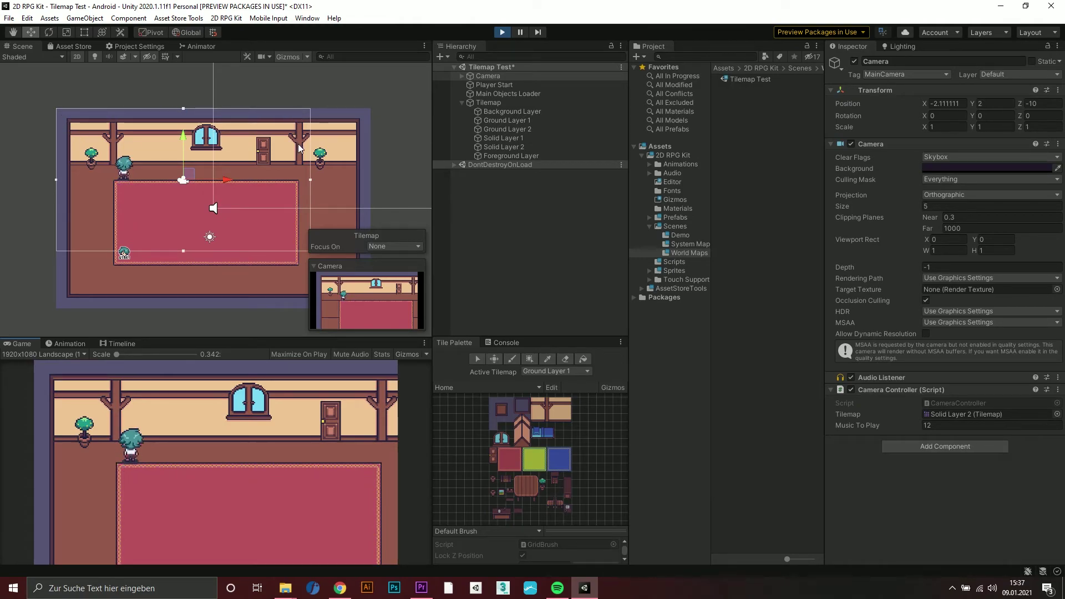
key(Right)
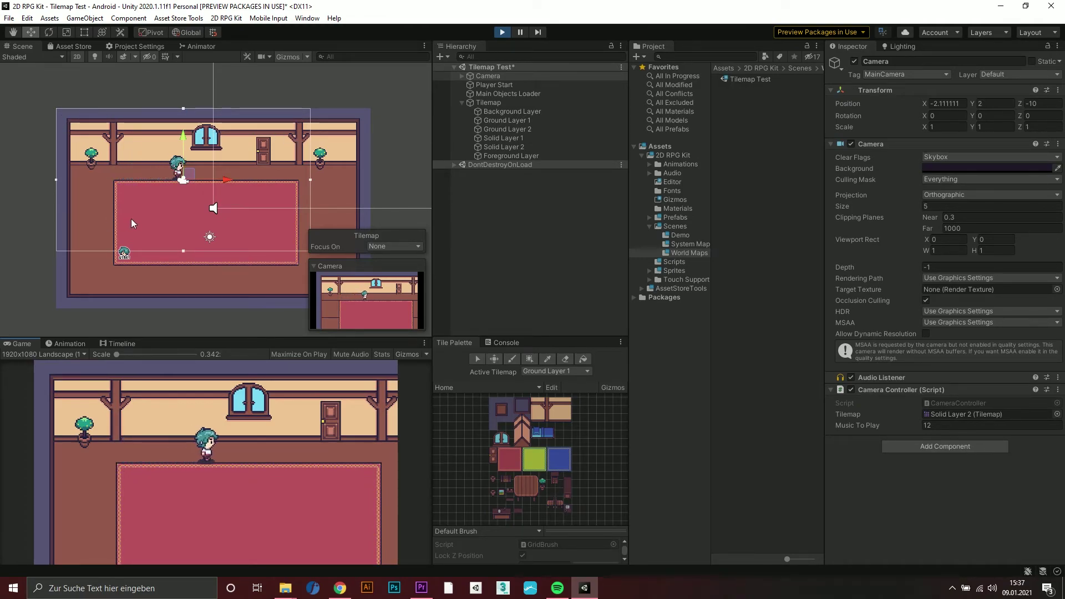
key(Right)
key(Down)
key(Left)
key(Up)
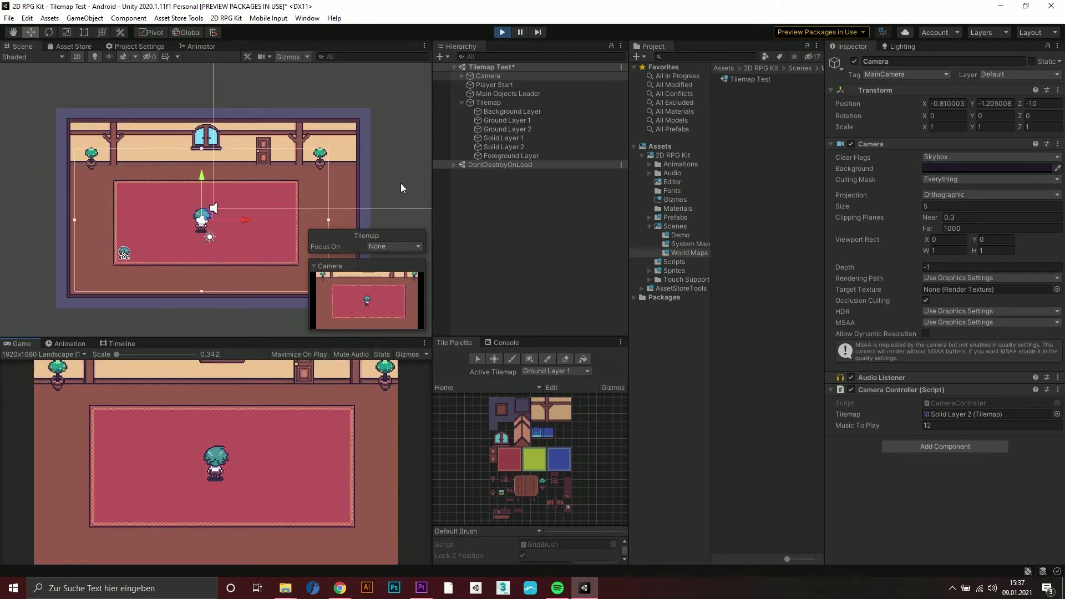
click(502, 31)
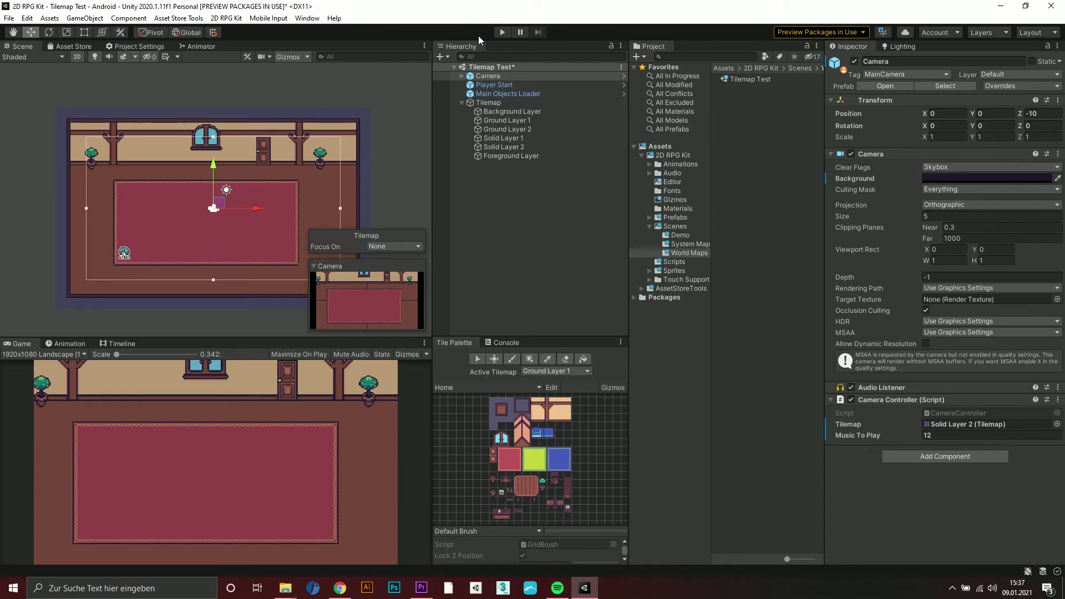
Consult the Audio Manager's background music list and set the Camera Controller's Music To Play to 9 for Overworld_Theme
click(488, 76)
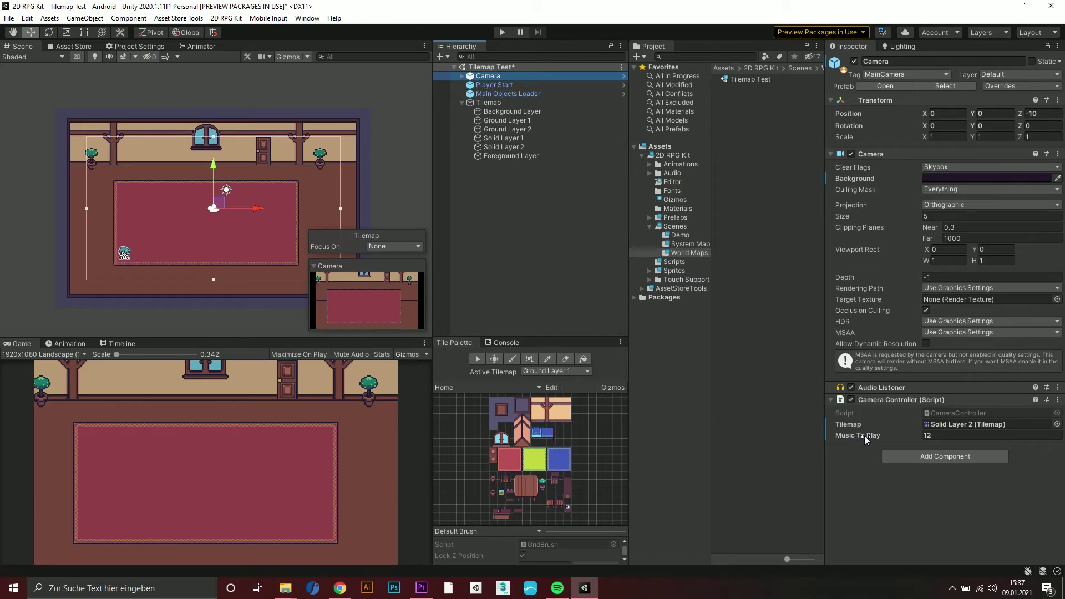
click(927, 435)
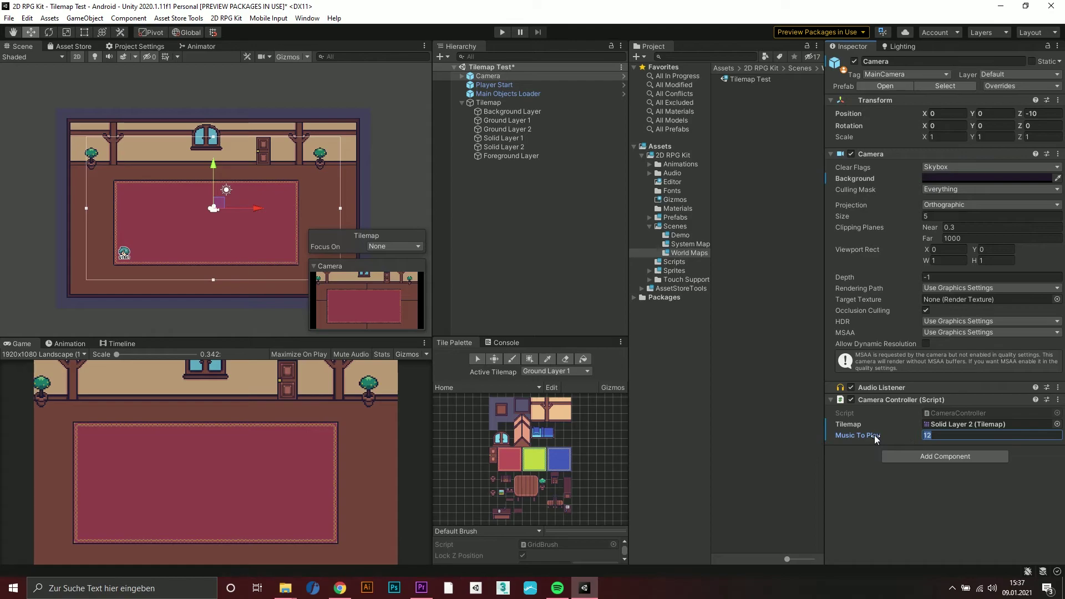
click(227, 18)
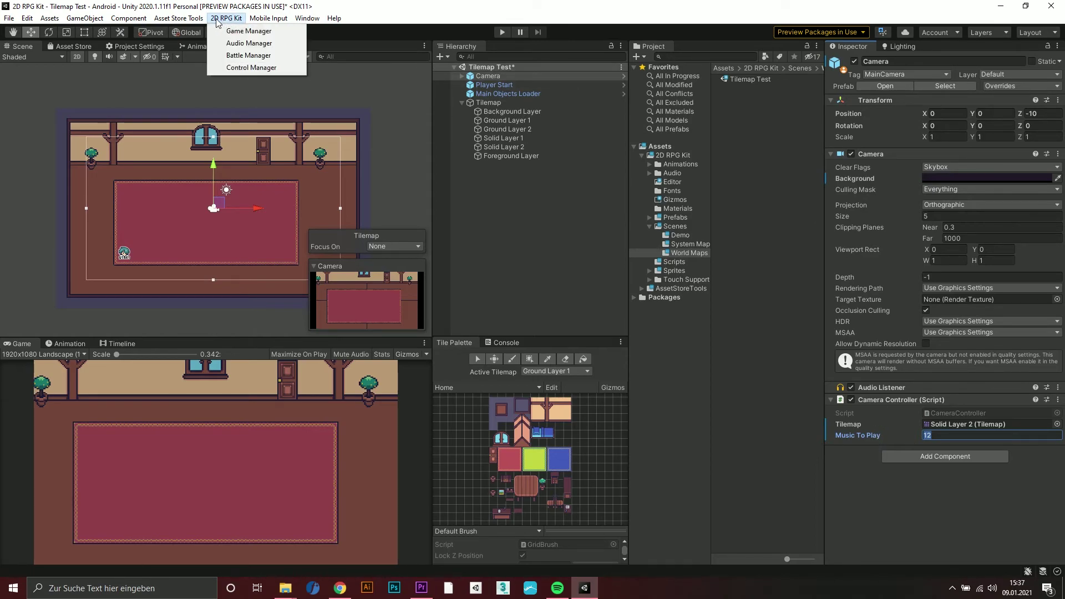
click(240, 44)
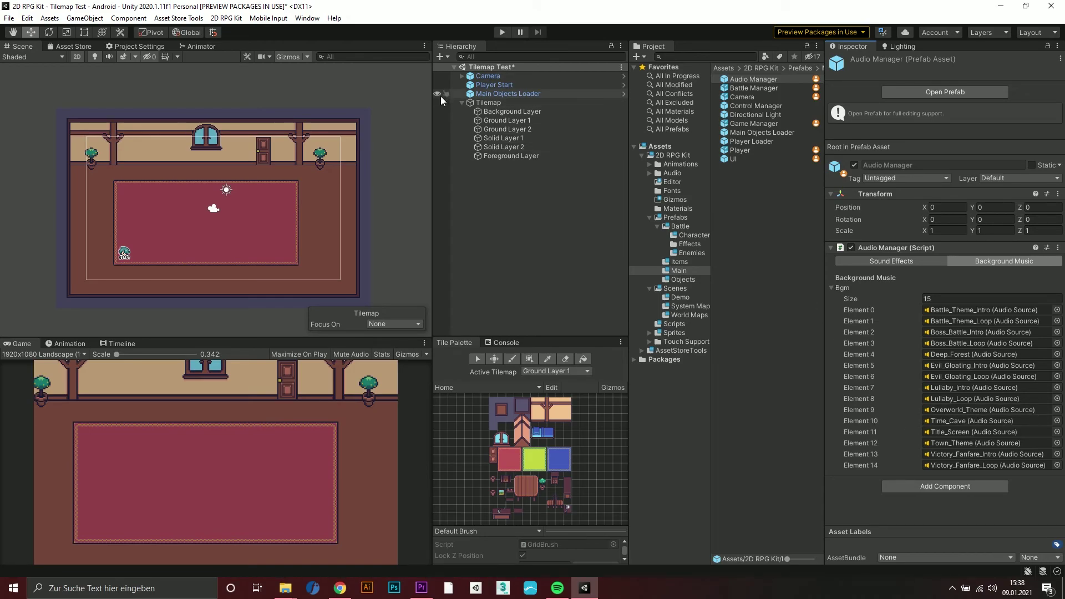
click(486, 75)
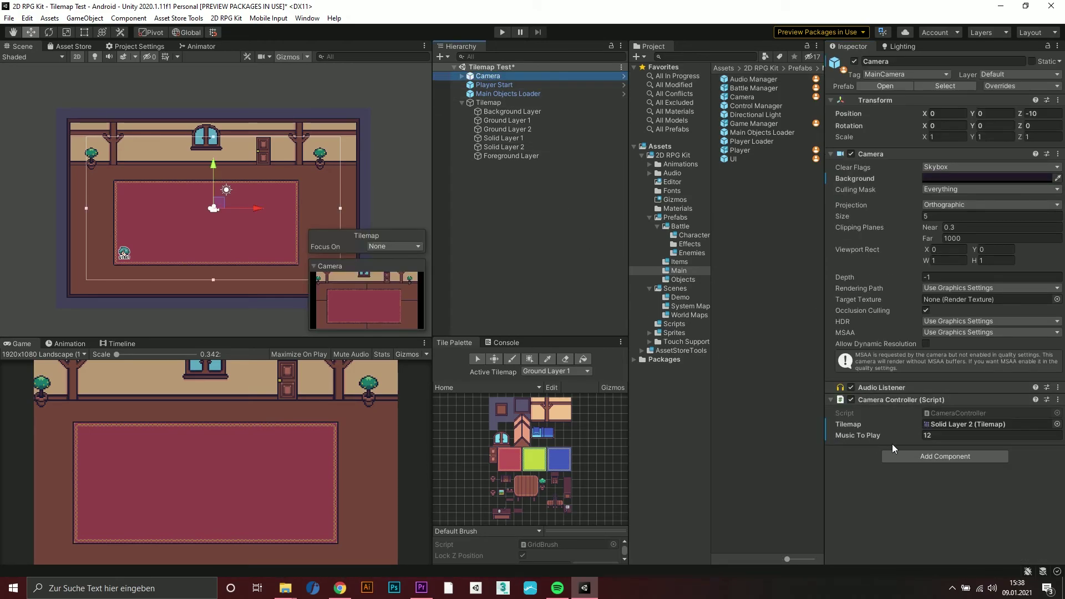
click(951, 436)
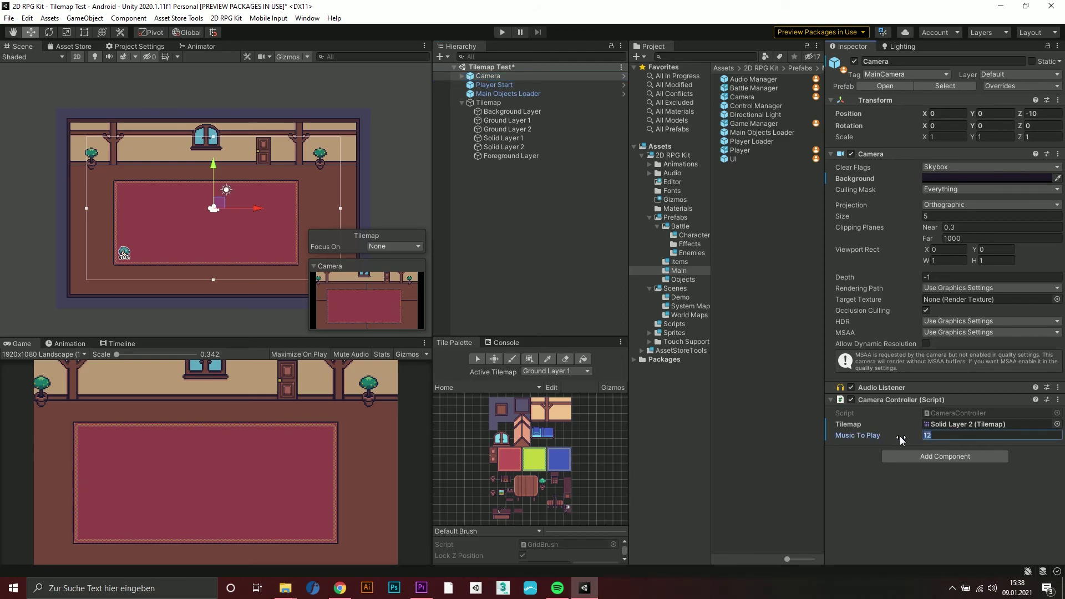
Play-test the scene with the new background music while walking the character up and across the carpet
click(502, 32)
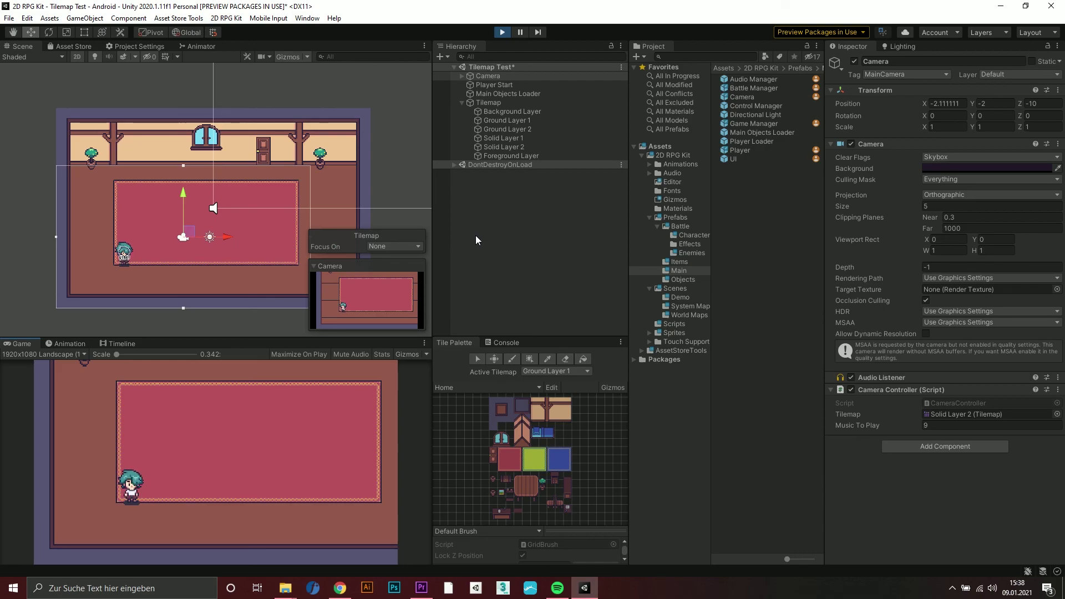
key(Up)
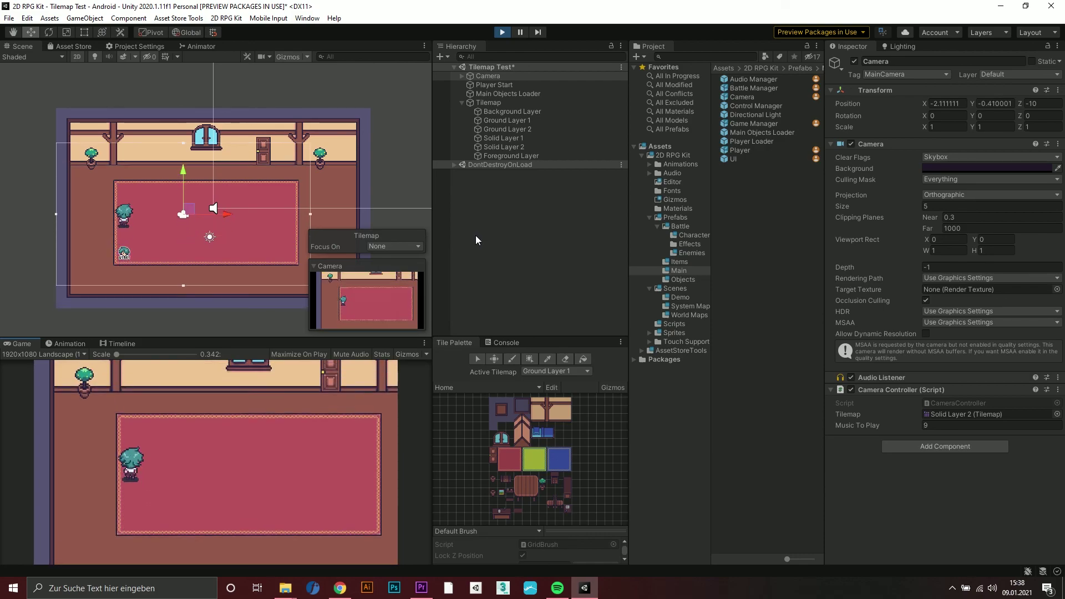
key(Right)
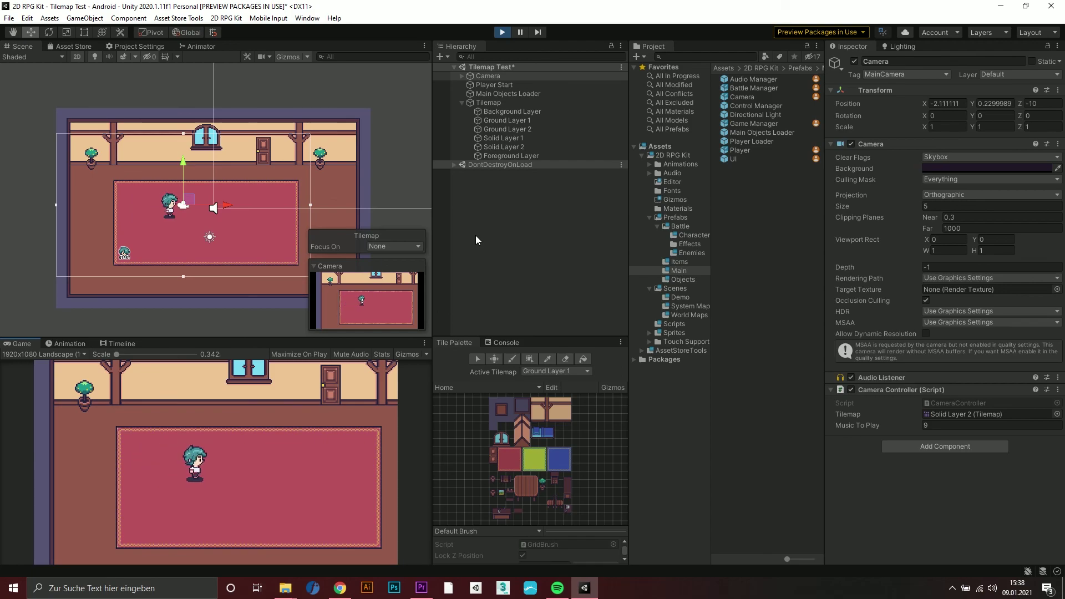